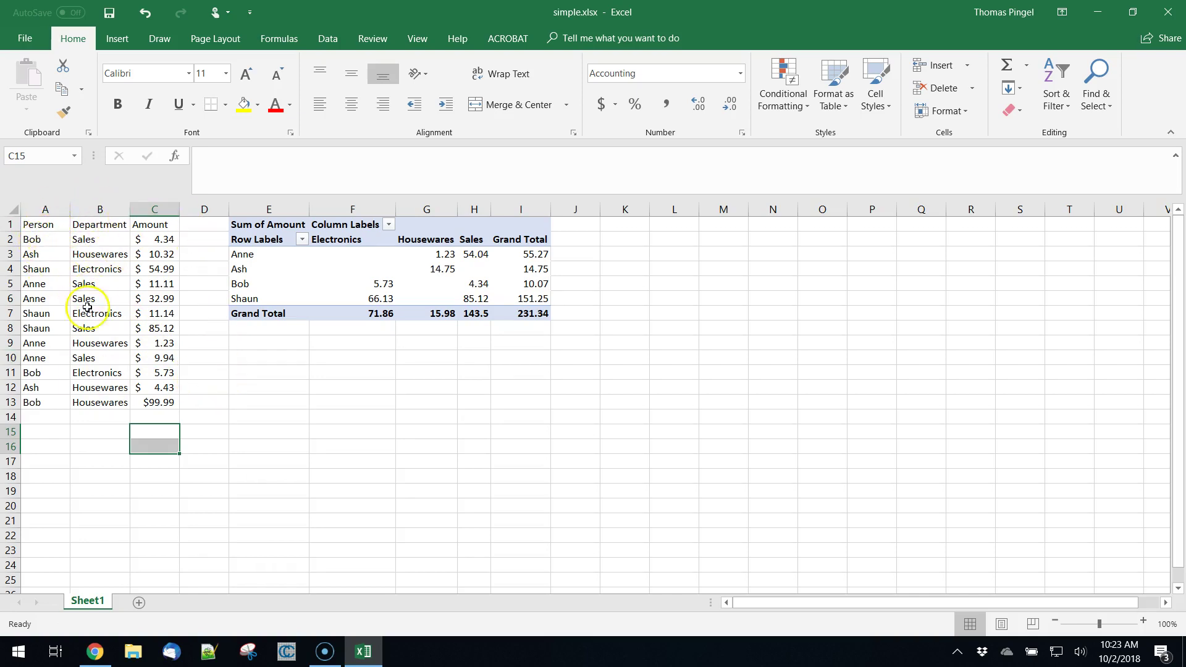
left_click(237, 434)
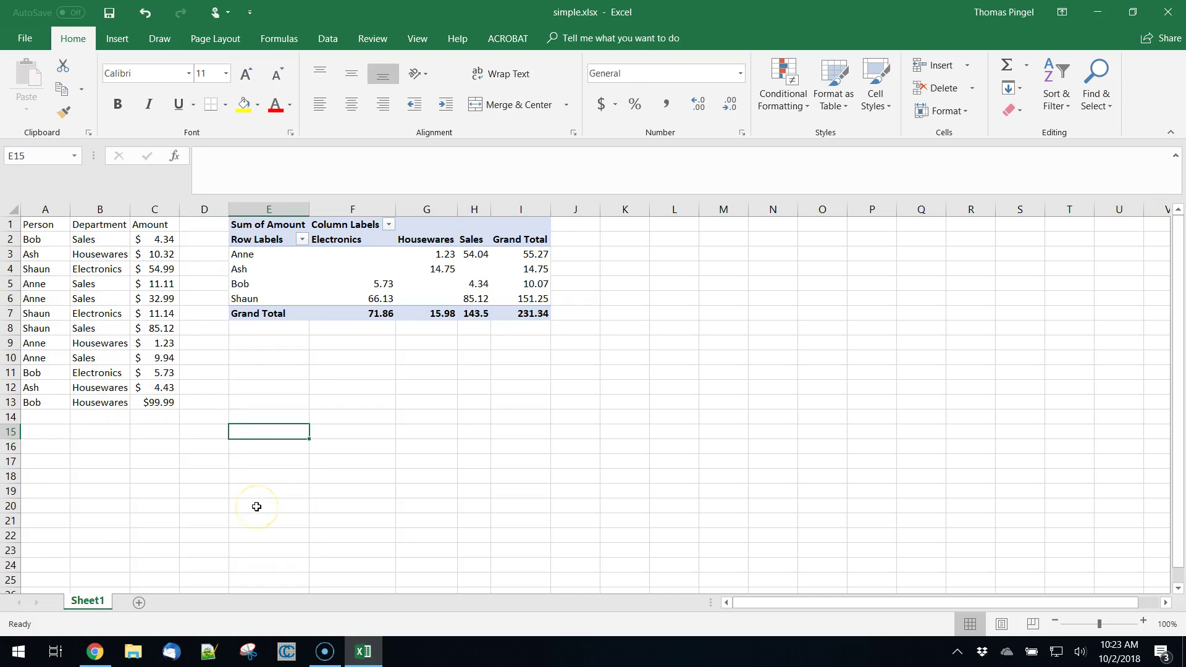
left_click(38, 240)
left_click(100, 240)
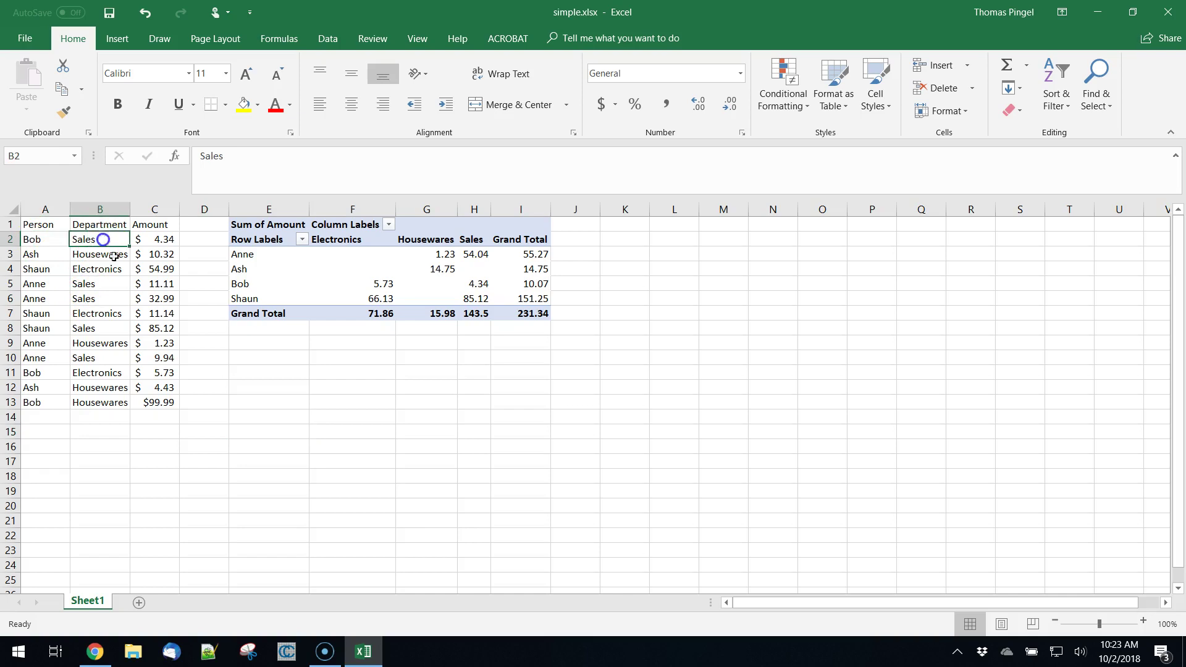
left_click(163, 240)
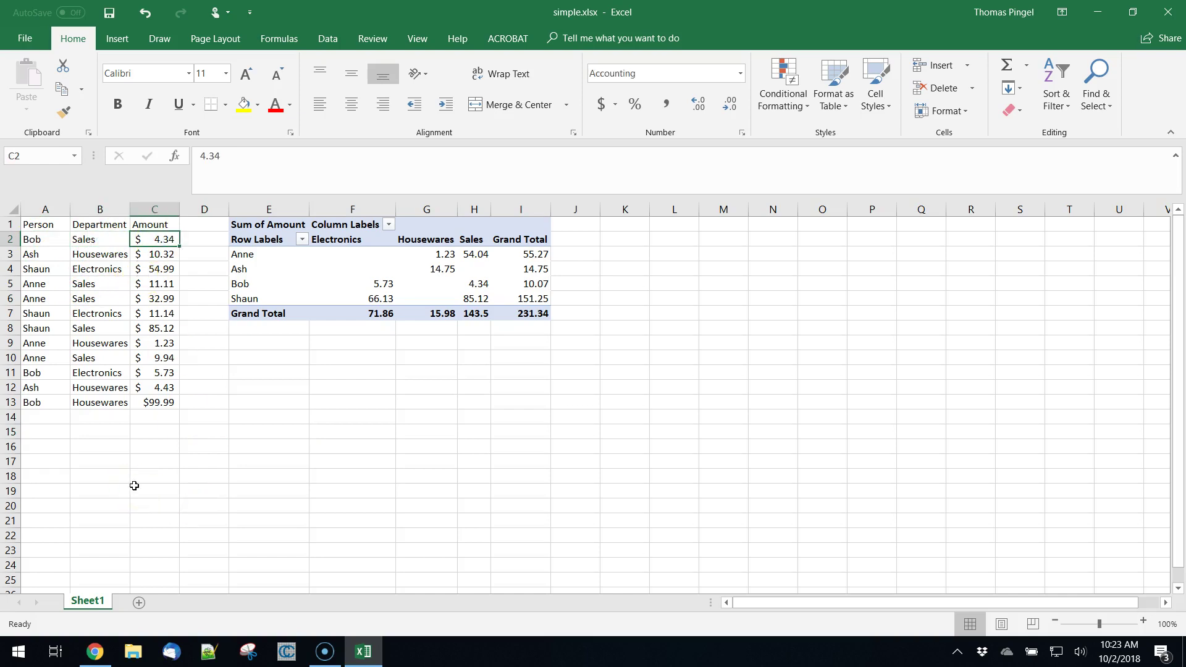
Enter a SUM formula in cell C15 that totals the amounts in C2:C13.
left_click(144, 433)
type("=sum(")
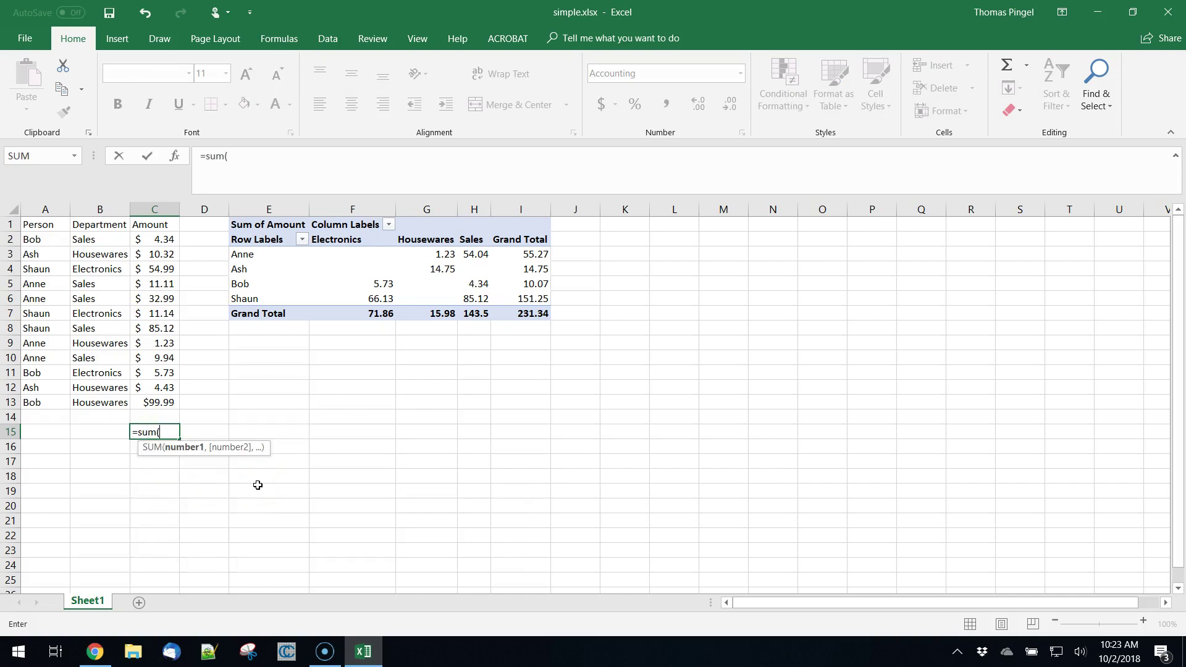
left_click_drag(159, 241, 154, 395)
key("Return")
Enter an AVERAGE formula in cell C16 covering the amounts in C2:C13.
type("=average(")
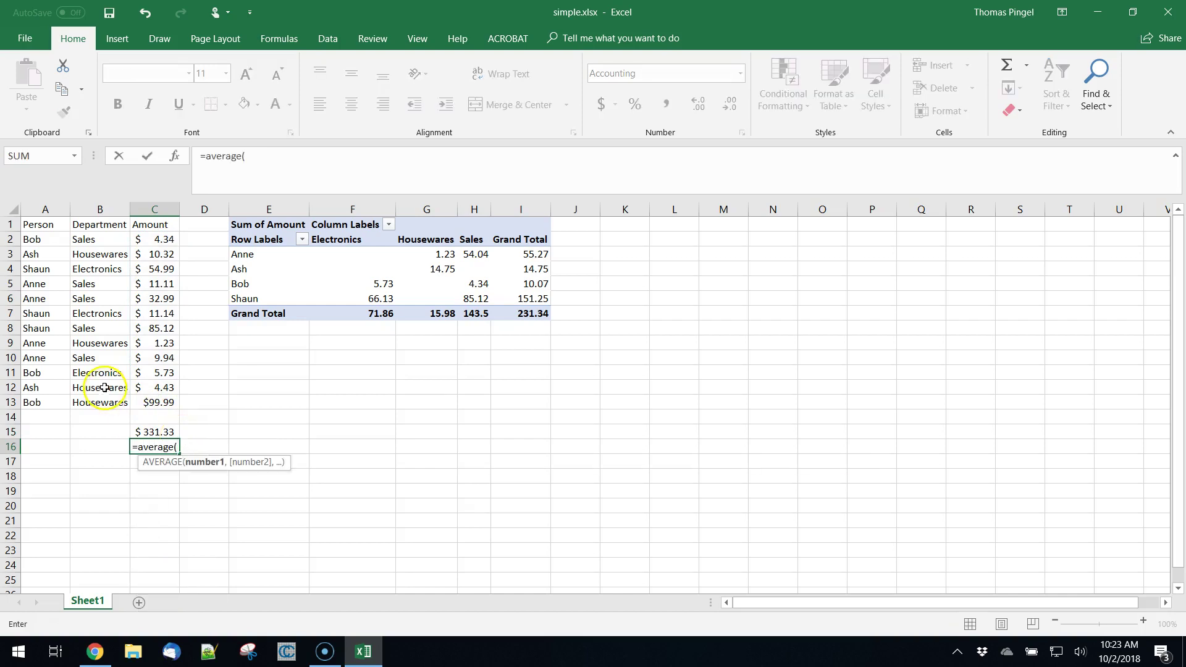
left_click_drag(163, 239, 167, 402)
type(")")
key("Return")
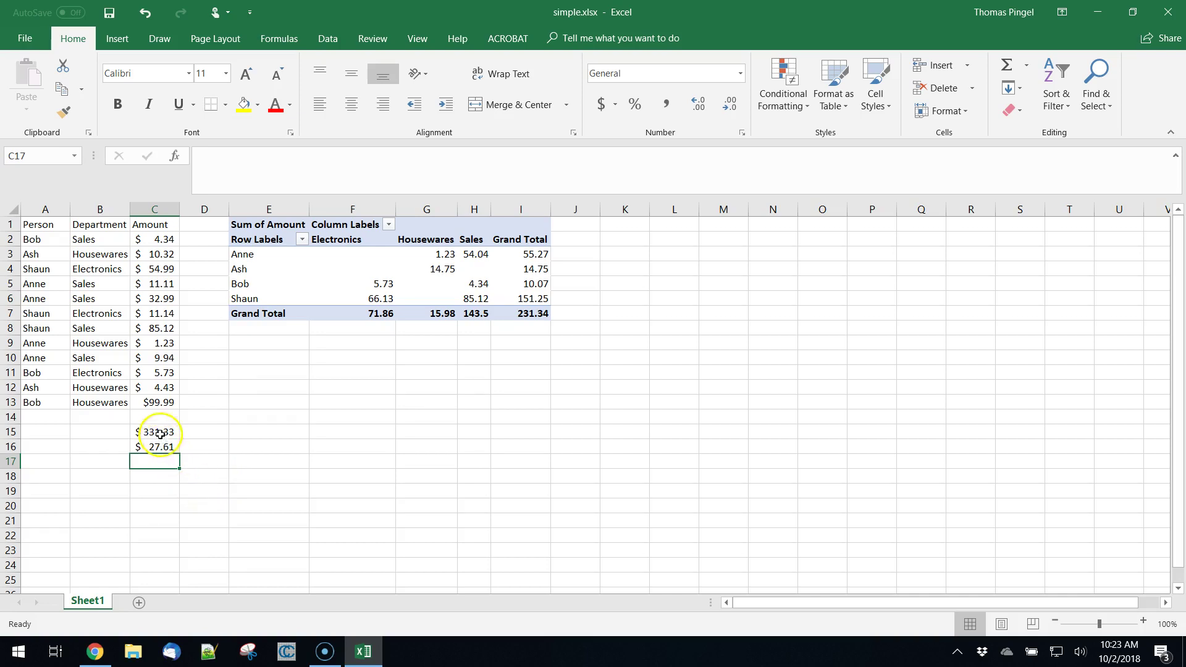
Clear the sum and average formulas from cells C15:C16.
left_click_drag(154, 431, 154, 445)
key("Delete")
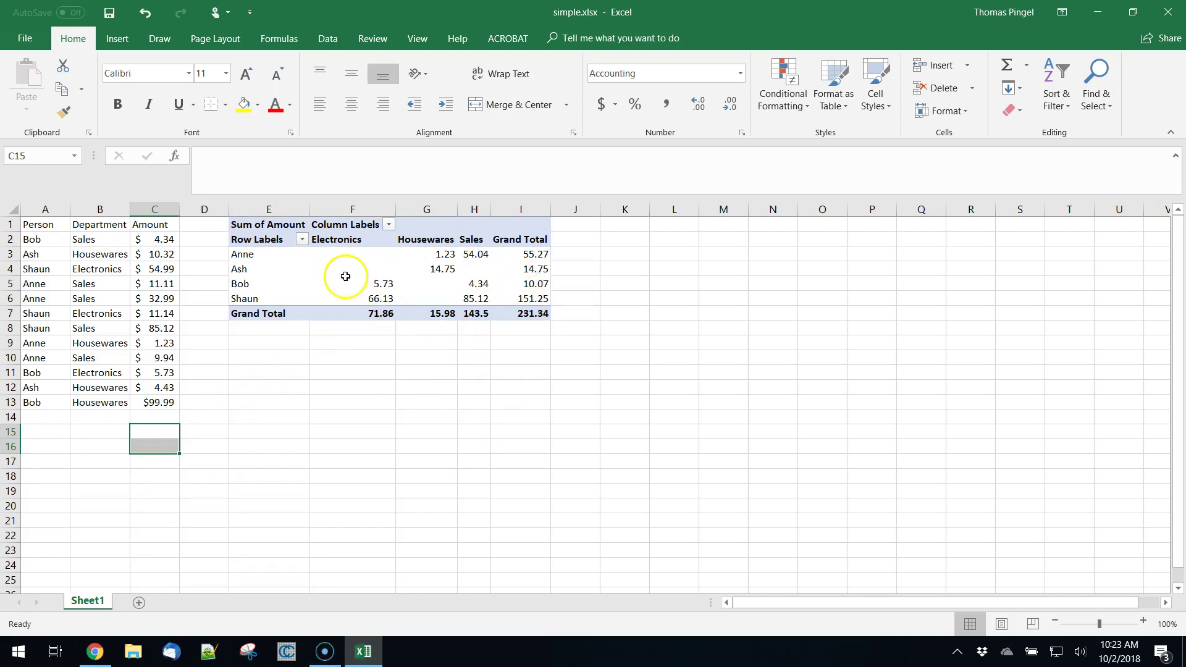
mouse_move(258, 256)
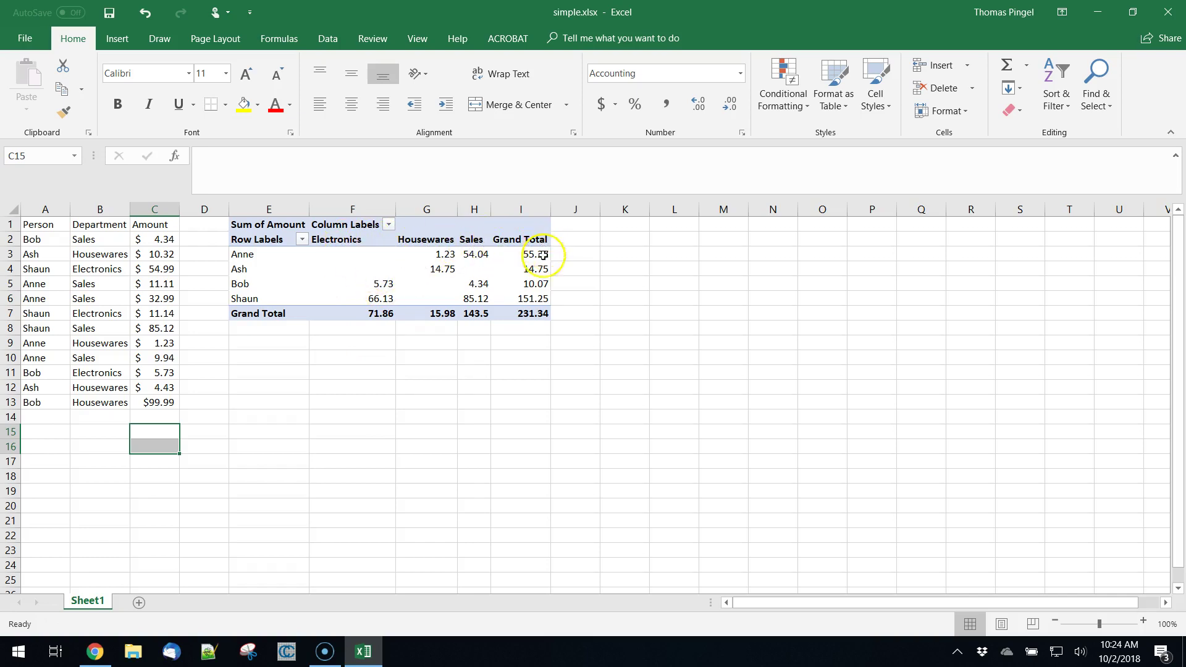
left_click_drag(373, 316, 535, 315)
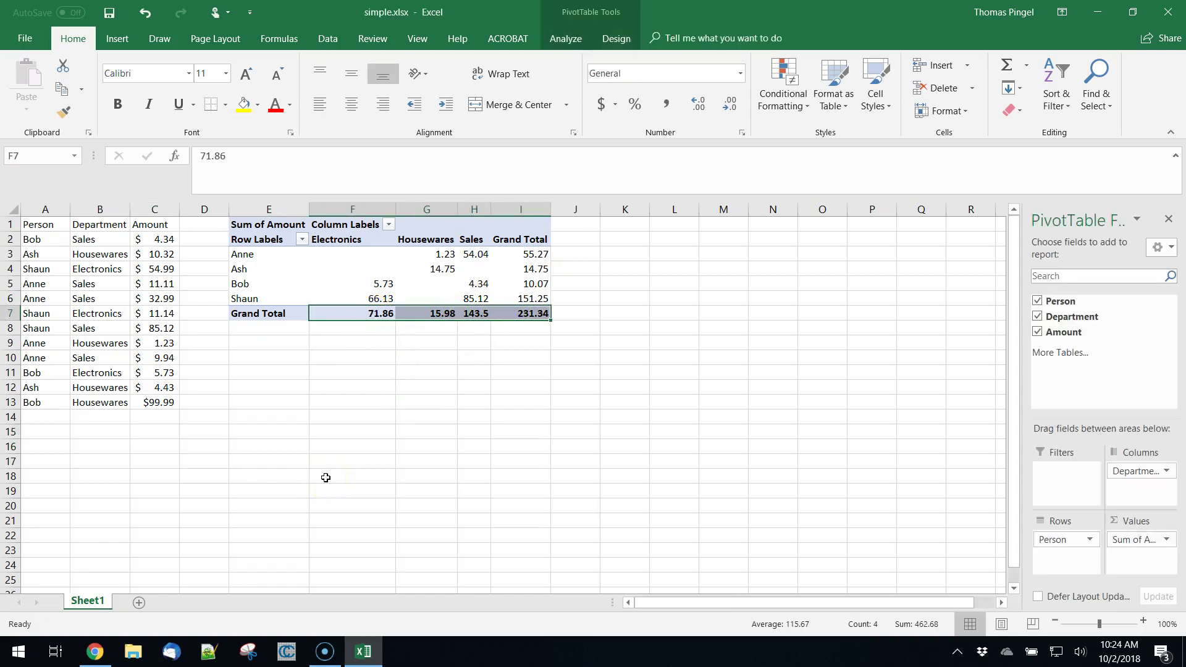
left_click_drag(531, 254, 531, 299)
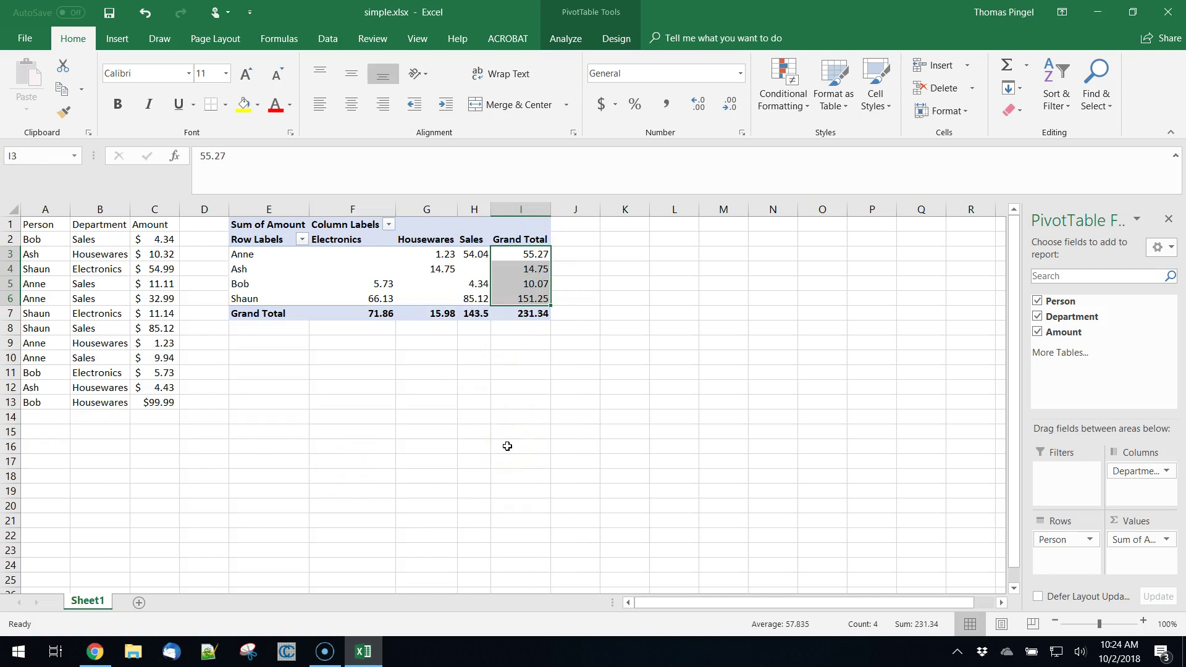
Create a PivotTable from the data in Sheet1 A1:C13, placed on the existing worksheet at cell I15.
left_click(507, 436)
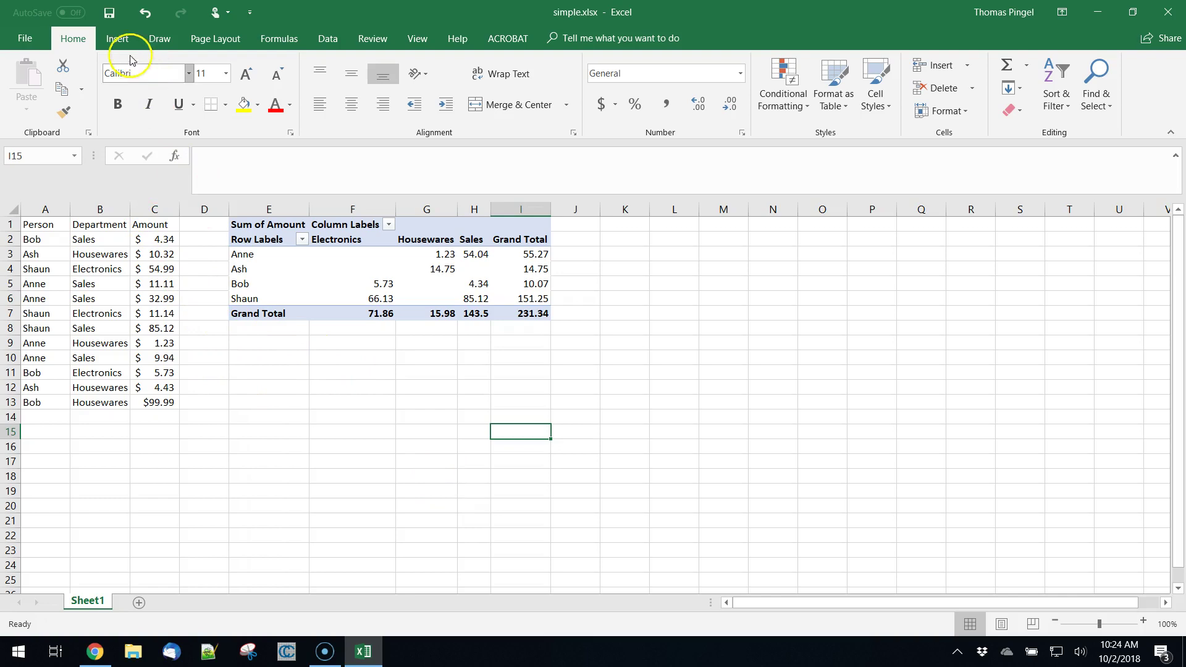
left_click(115, 41)
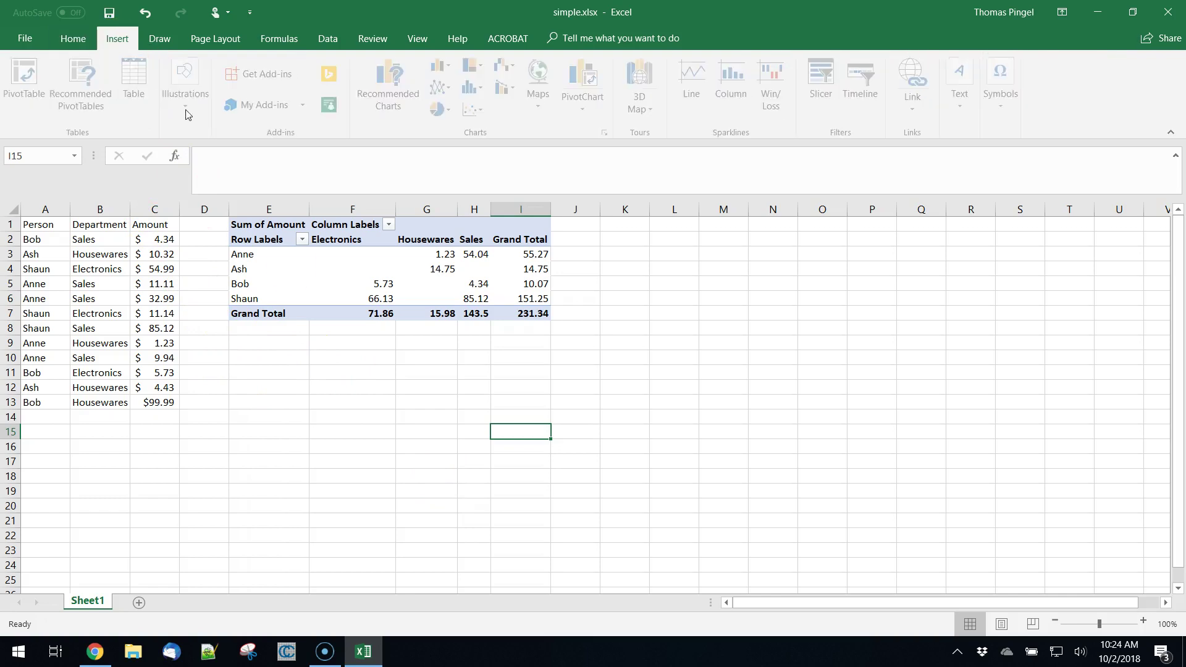
left_click(28, 77)
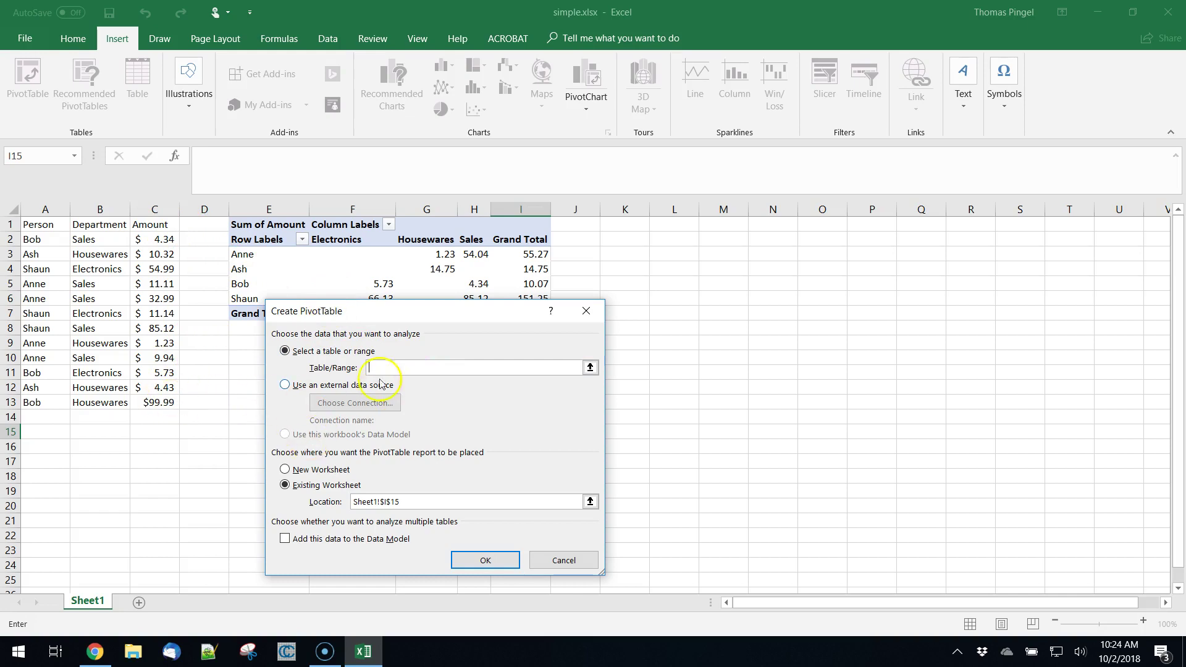
left_click_drag(146, 402, 65, 226)
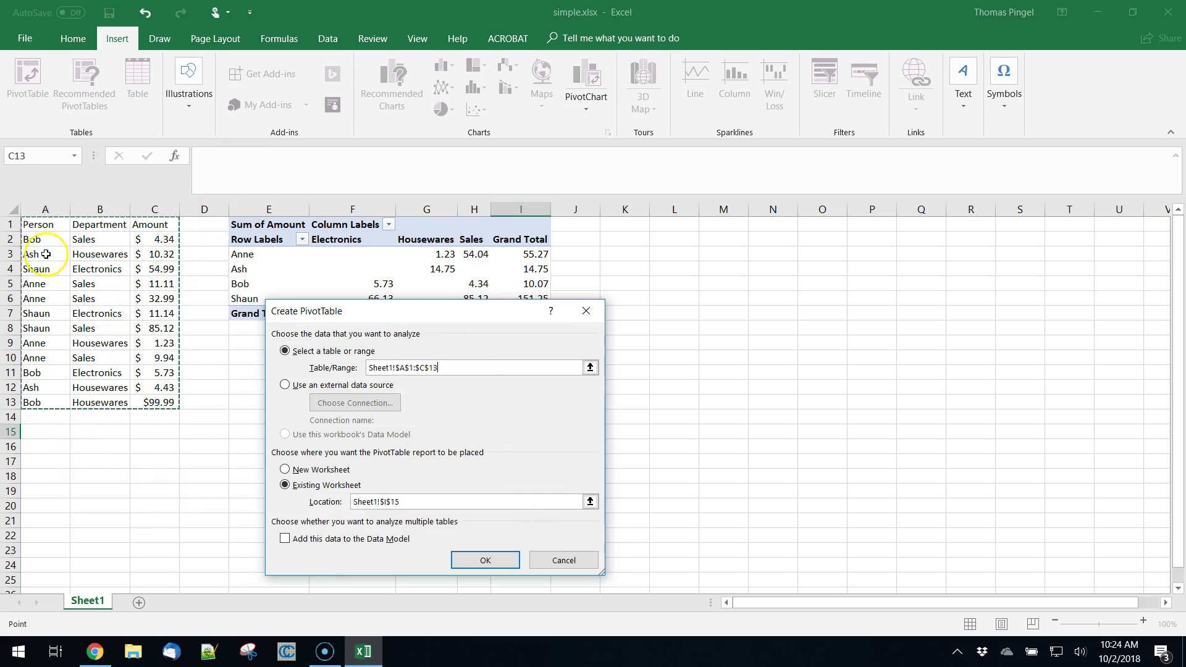
left_click(478, 559)
left_click_drag(565, 436, 344, 363)
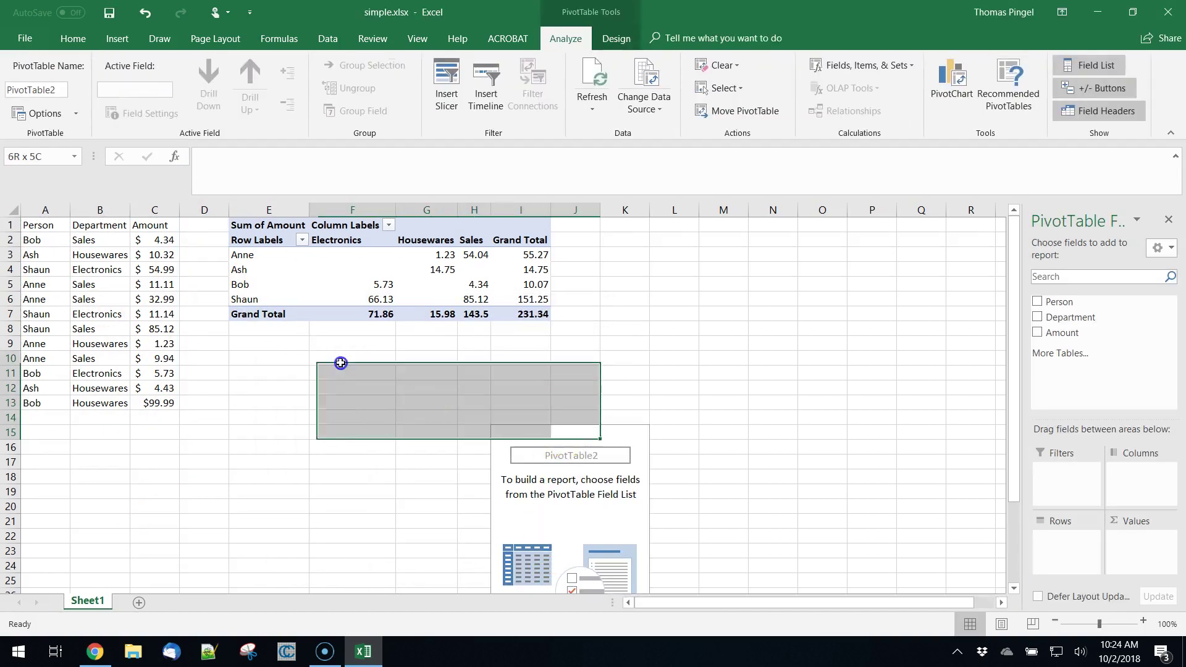
Lay out the new PivotTable with Person as rows, Department as columns and the sum of Amount as values.
left_click(639, 477)
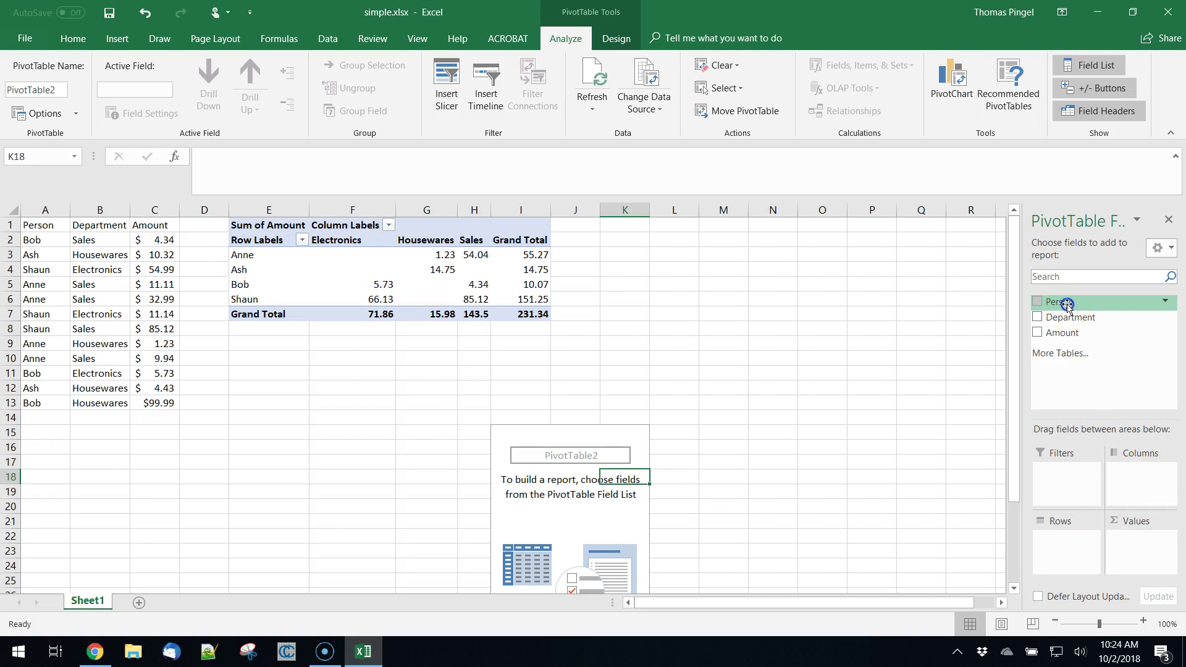
left_click_drag(1066, 305, 1063, 542)
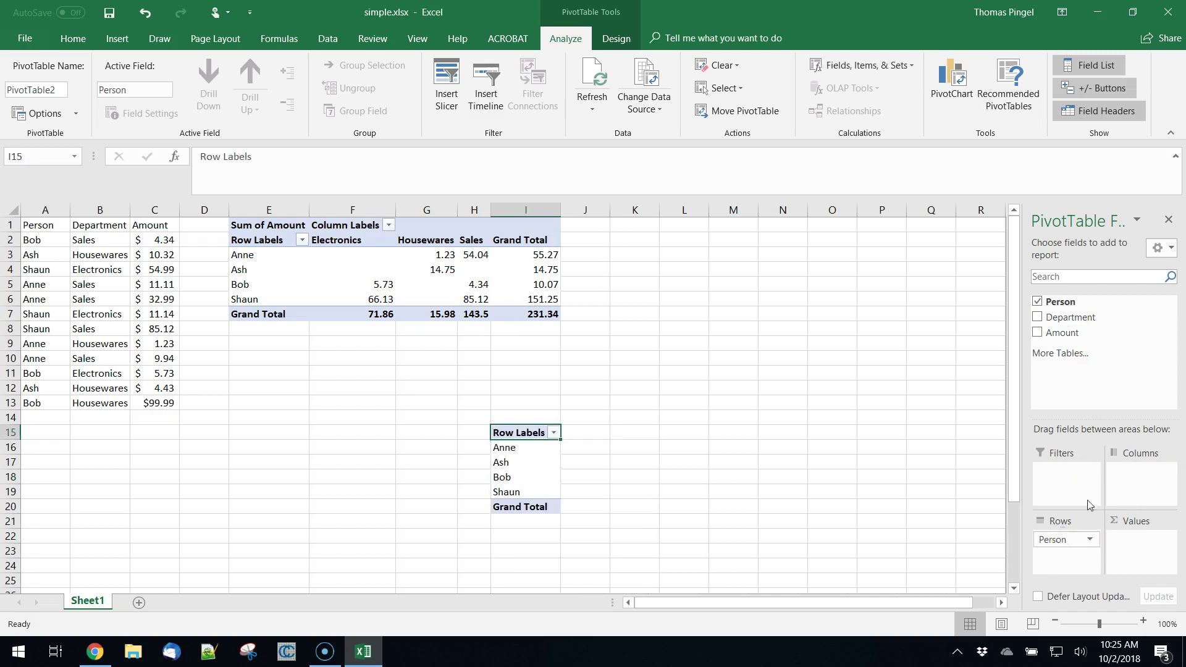
left_click_drag(1134, 483, 1135, 481)
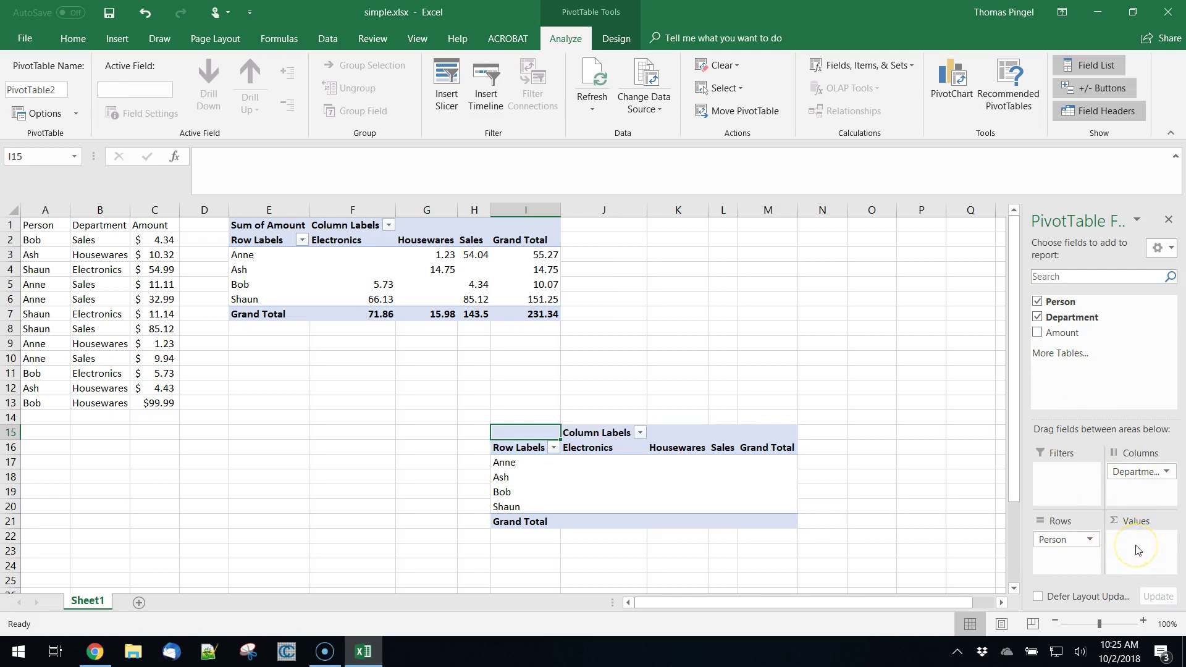
left_click_drag(1061, 332, 1171, 544)
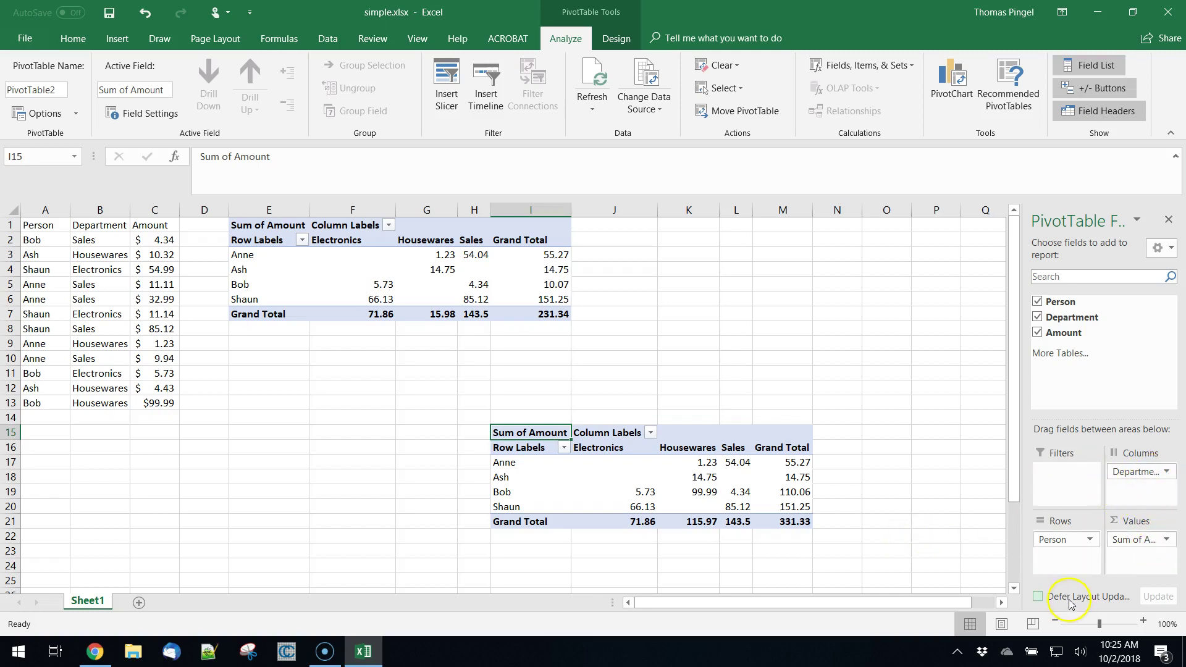
Remove Department from the new PivotTable's columns and add Amount to its values a second time.
left_click(1137, 471)
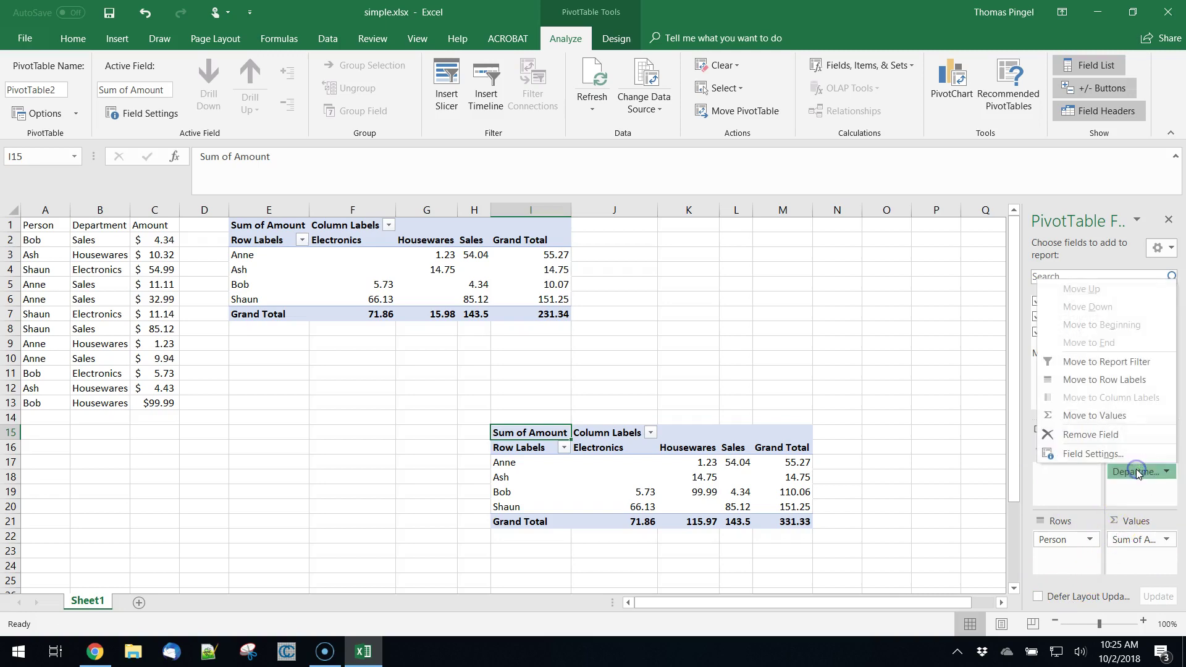
left_click(1090, 434)
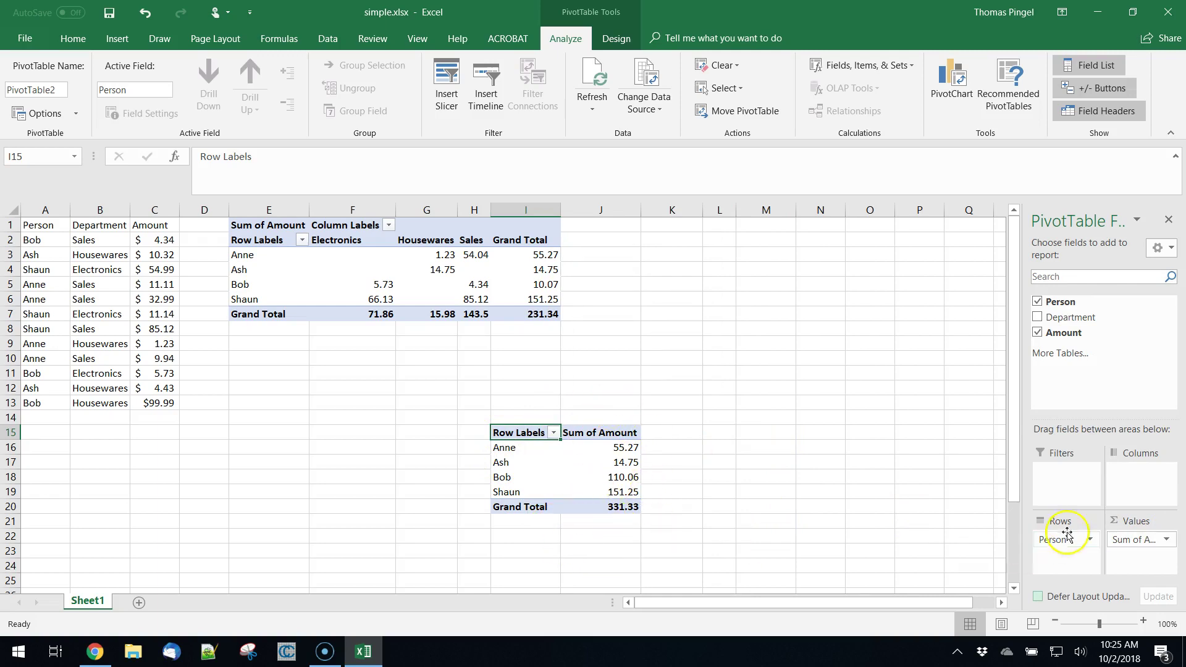
left_click_drag(1064, 332, 1156, 555)
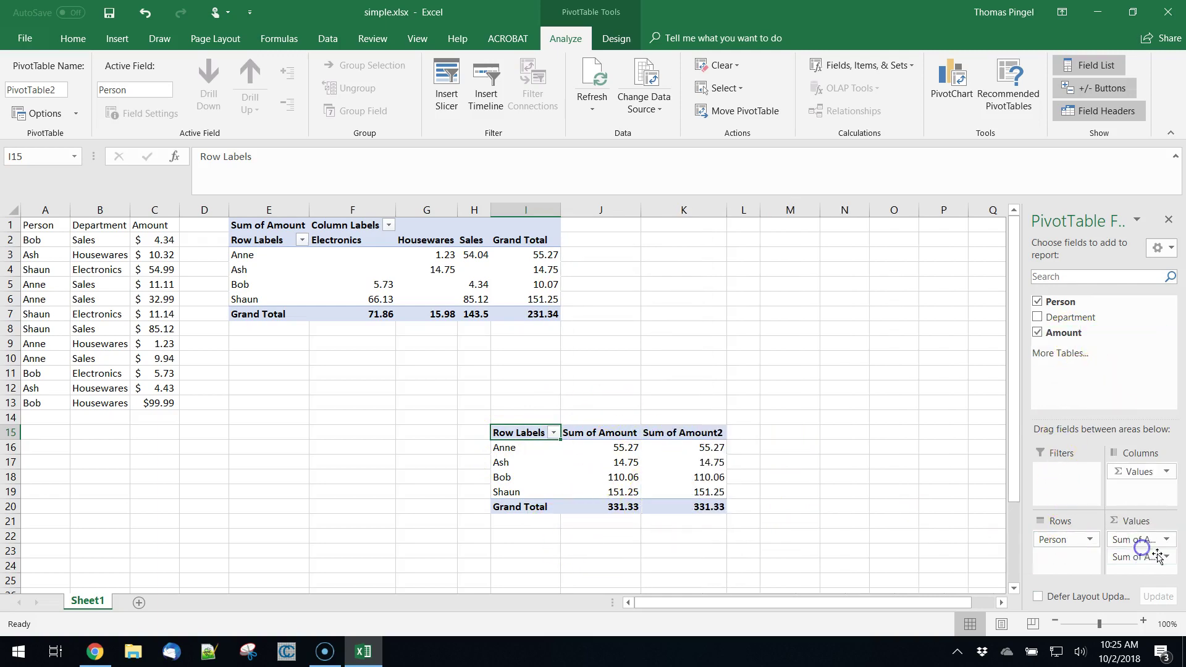
Summarize the second Amount value field by Average.
left_click(1157, 556)
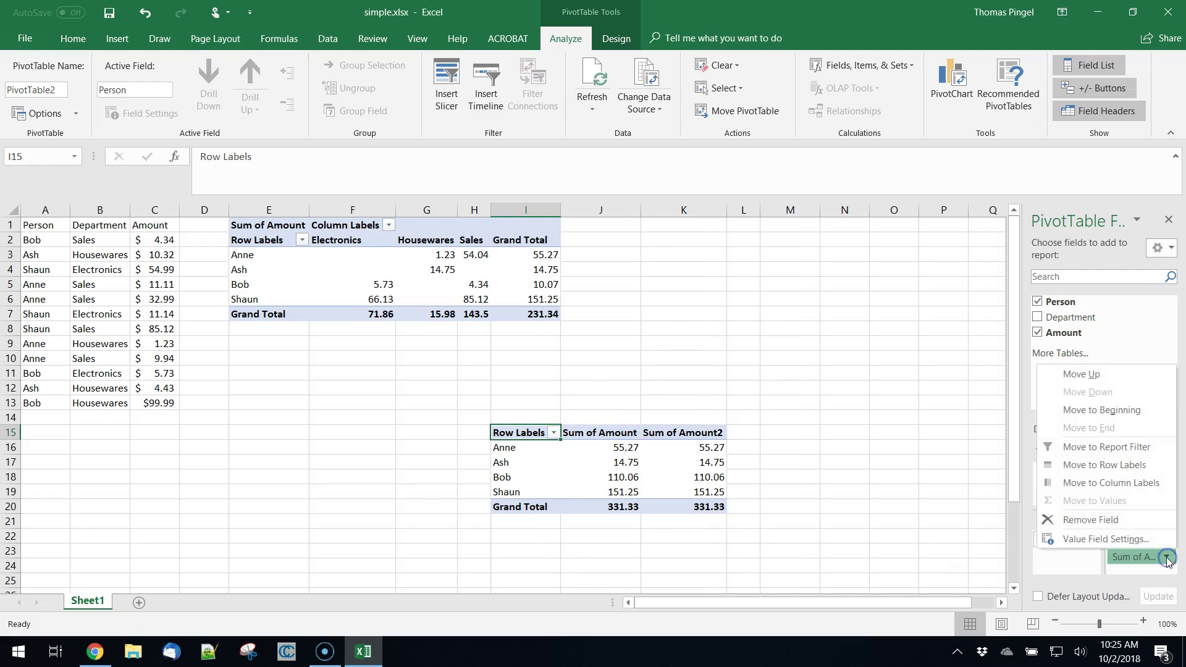
left_click(1090, 539)
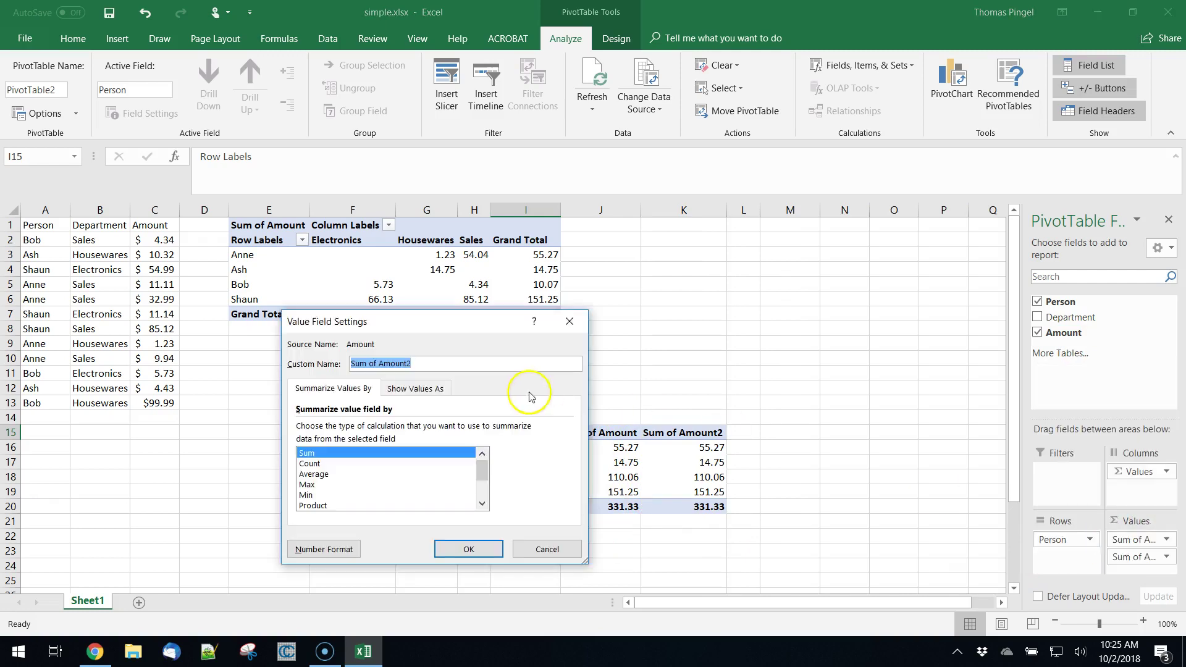
left_click_drag(410, 321, 231, 256)
left_click(133, 409)
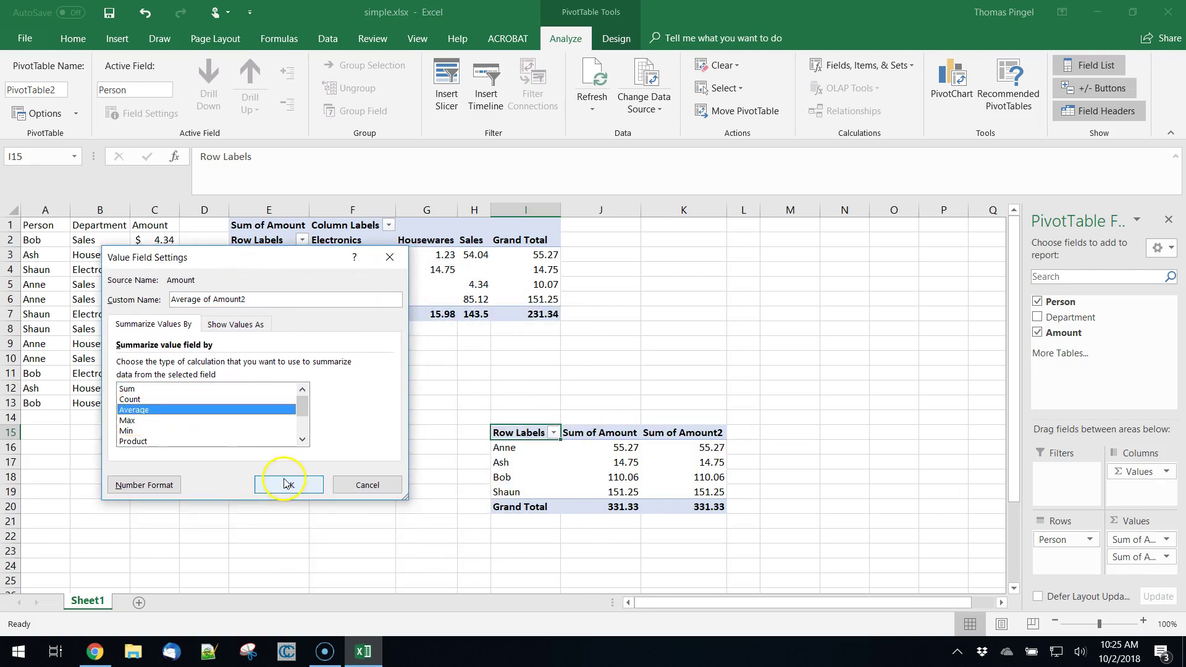
left_click(289, 484)
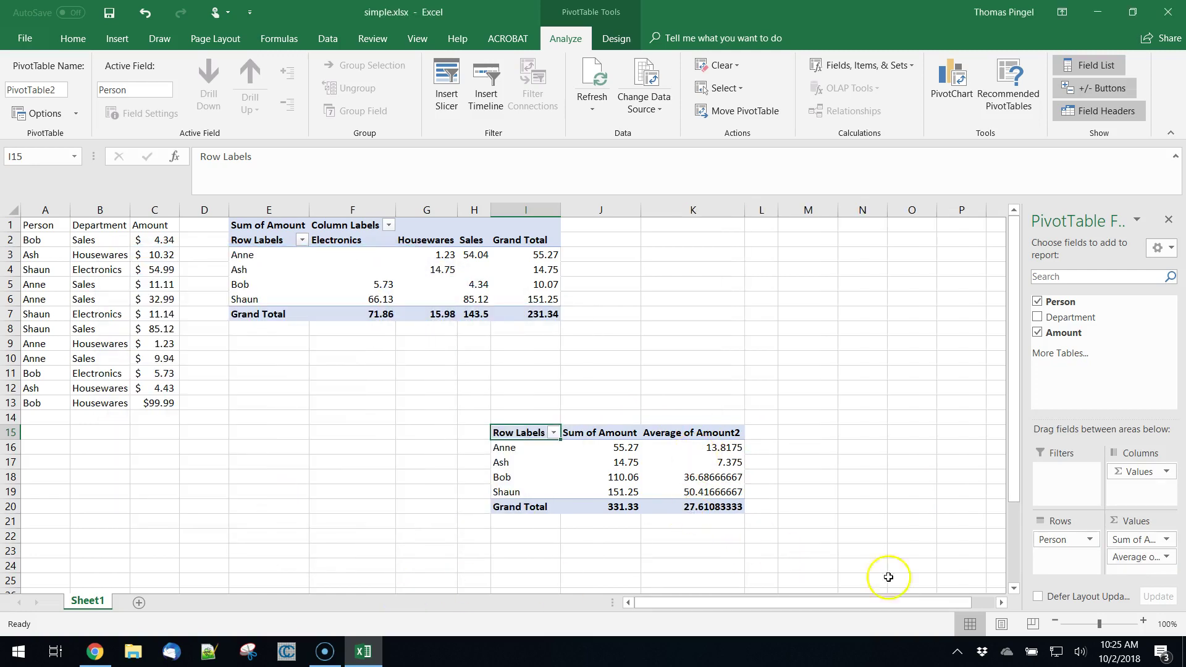
Add Amount to the PivotTable values a third time and summarize that field by Count.
left_click_drag(1048, 328, 1159, 580)
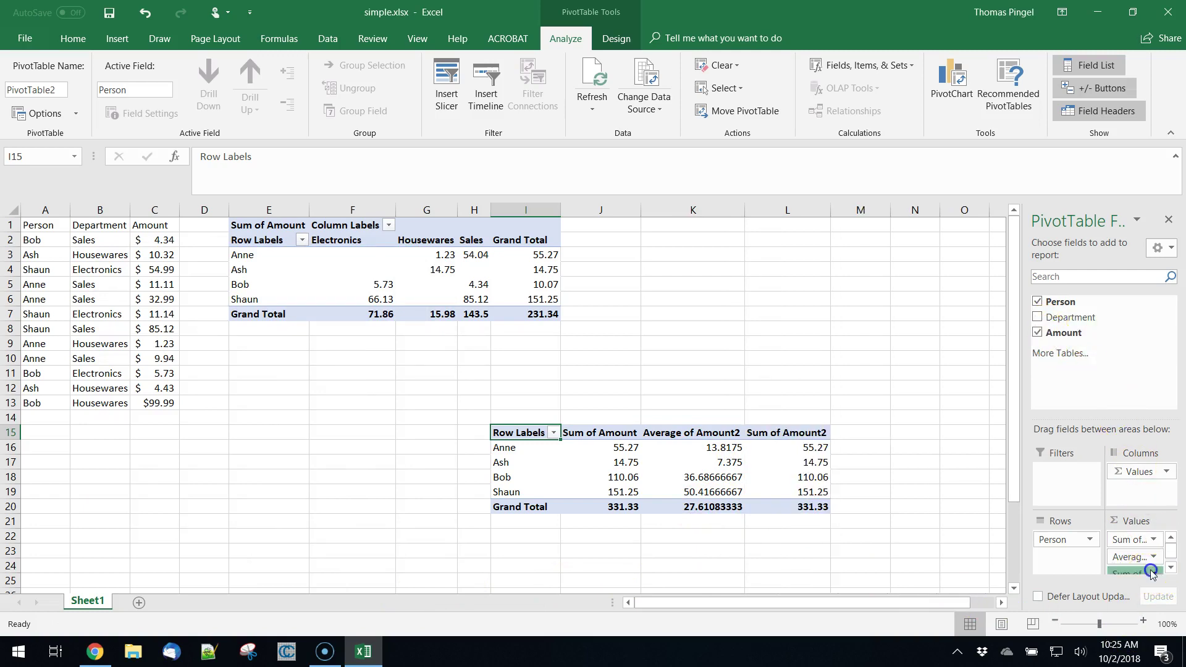
left_click(1152, 573)
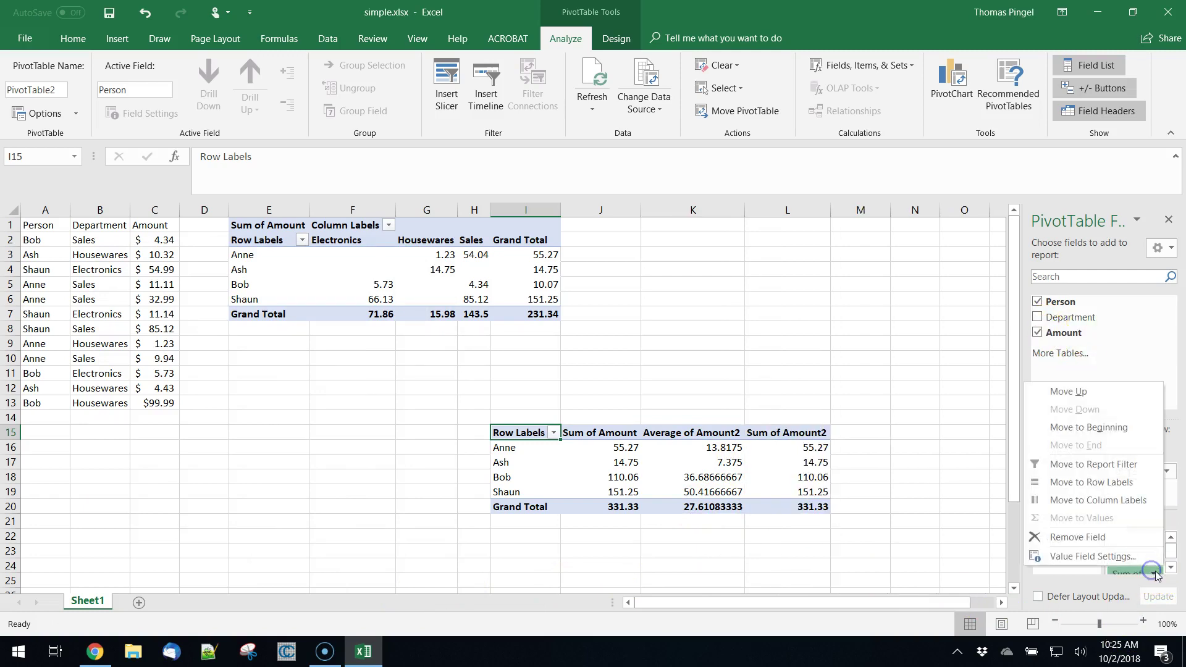
left_click(1092, 556)
left_click(133, 399)
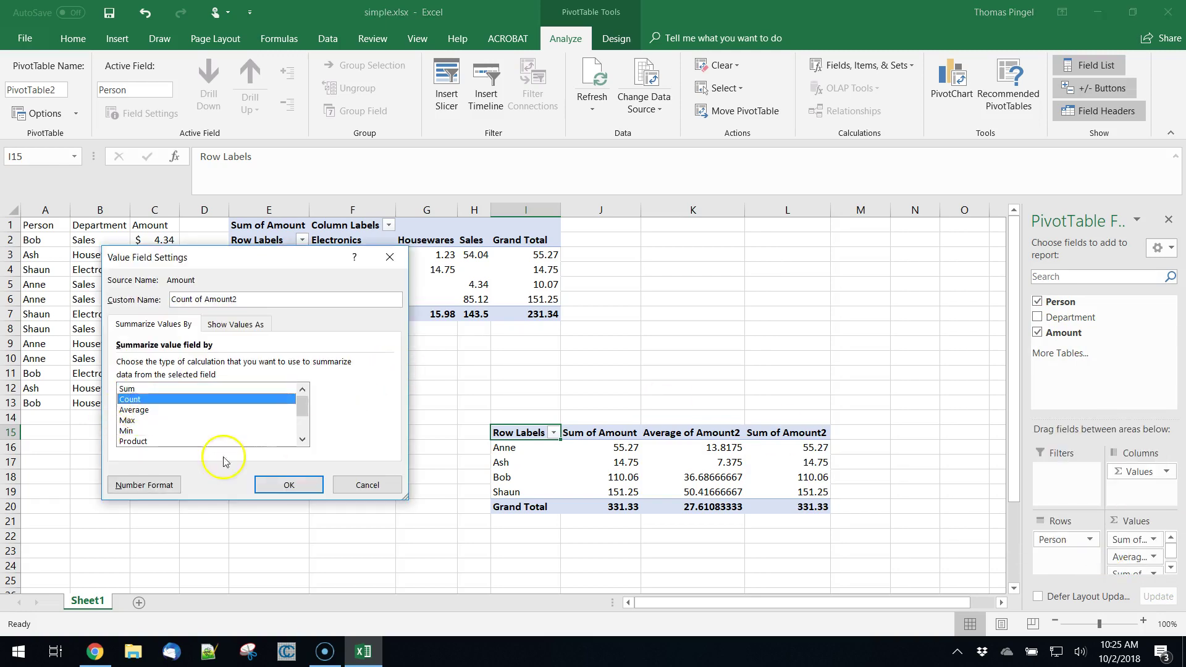
left_click(300, 491)
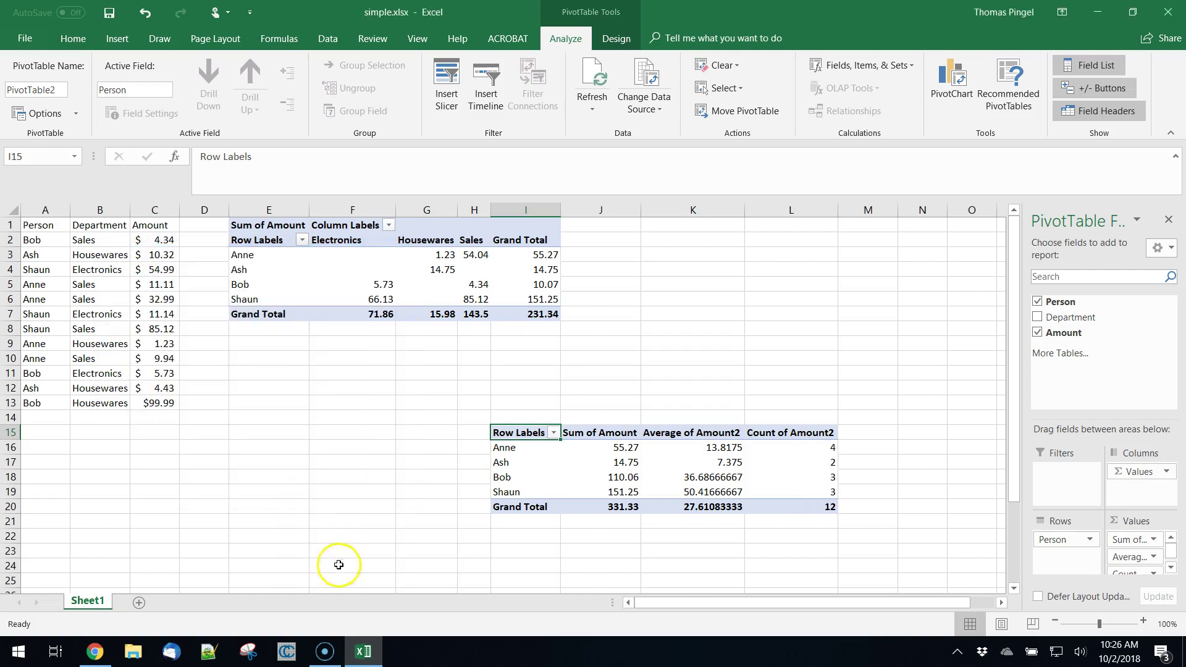
Format the average values of the second PivotTable as Accounting with two decimal places and the $ symbol.
left_click(489, 447)
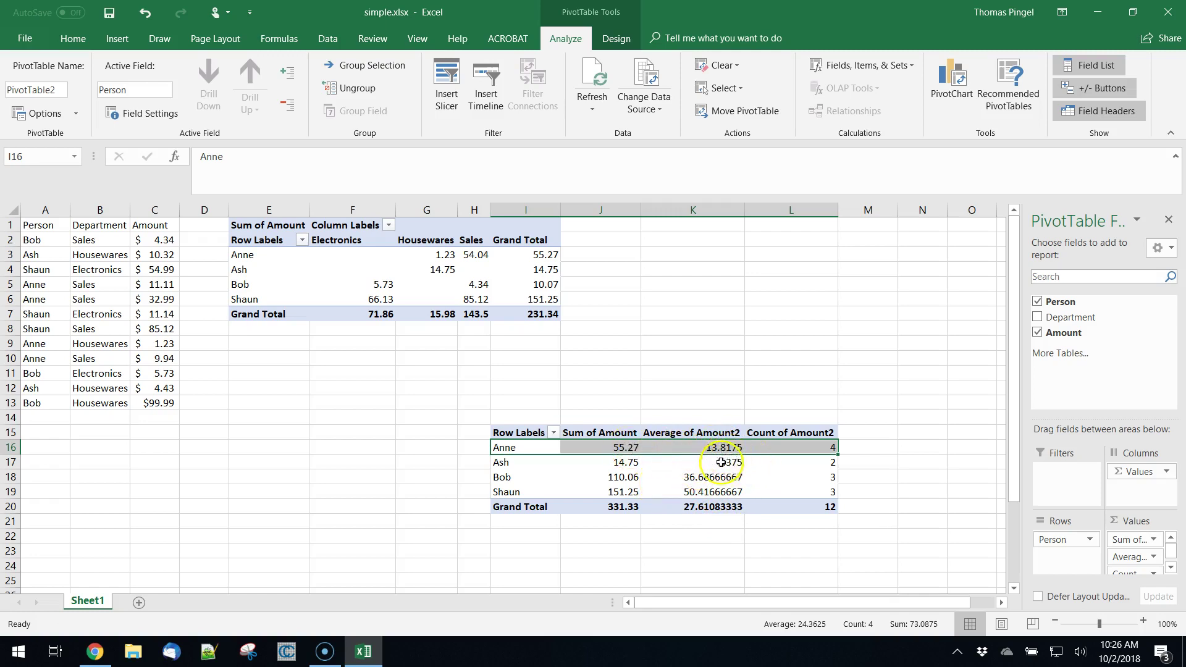
left_click(716, 488)
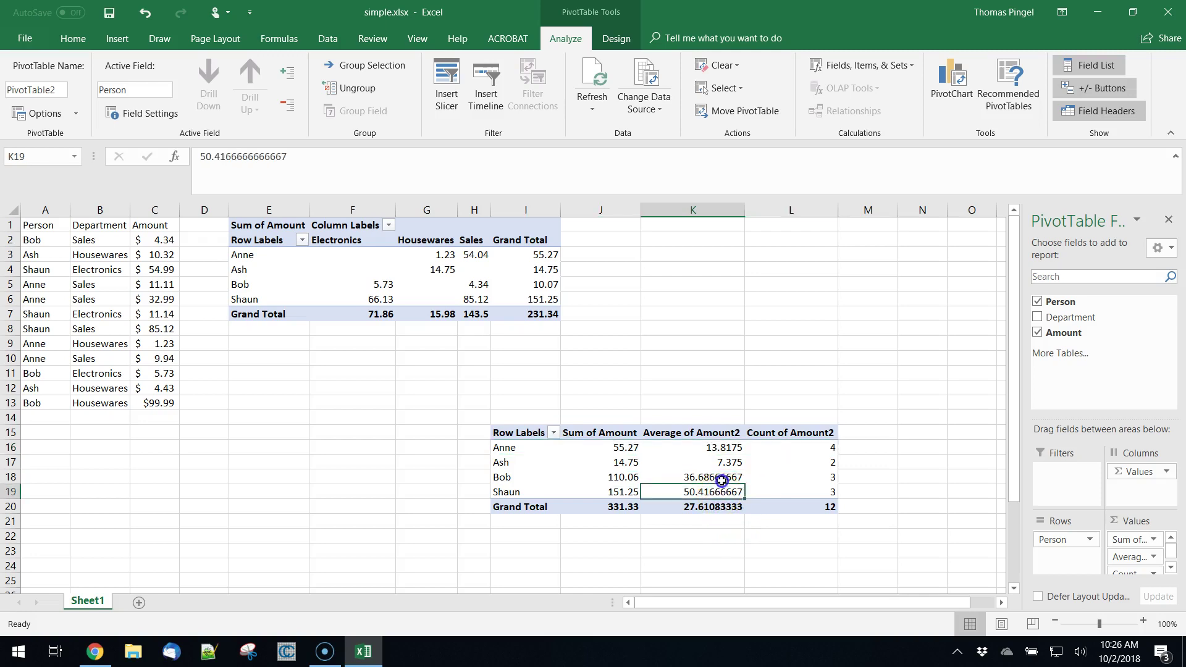
left_click_drag(720, 445, 719, 509)
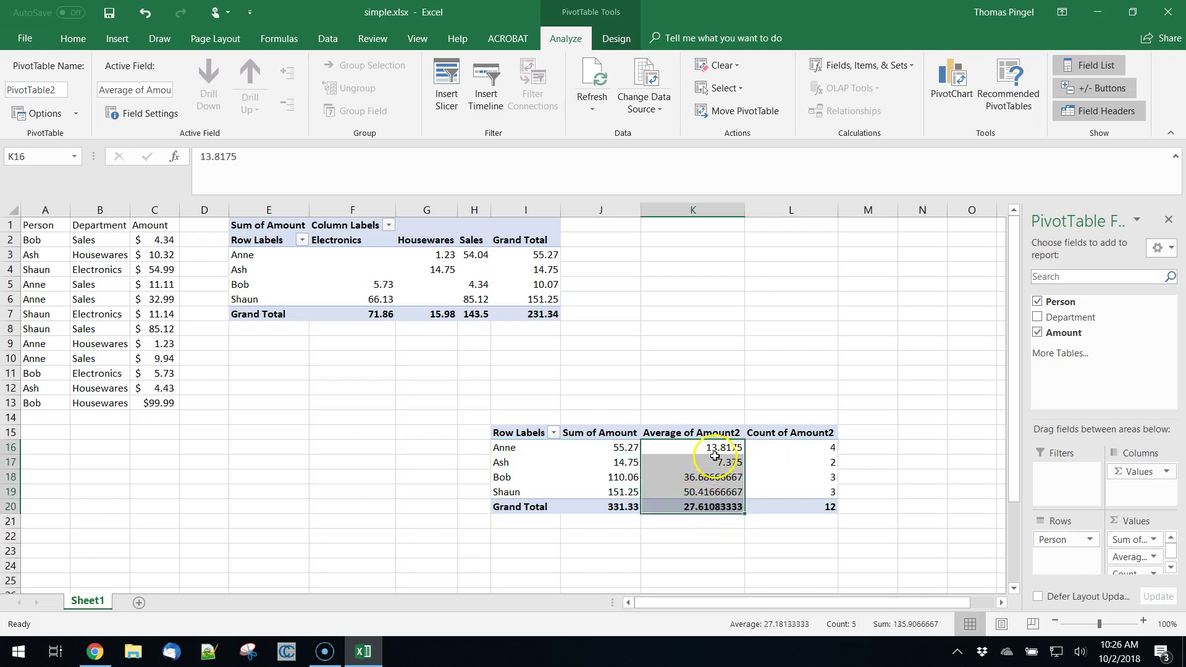
right_click(713, 448)
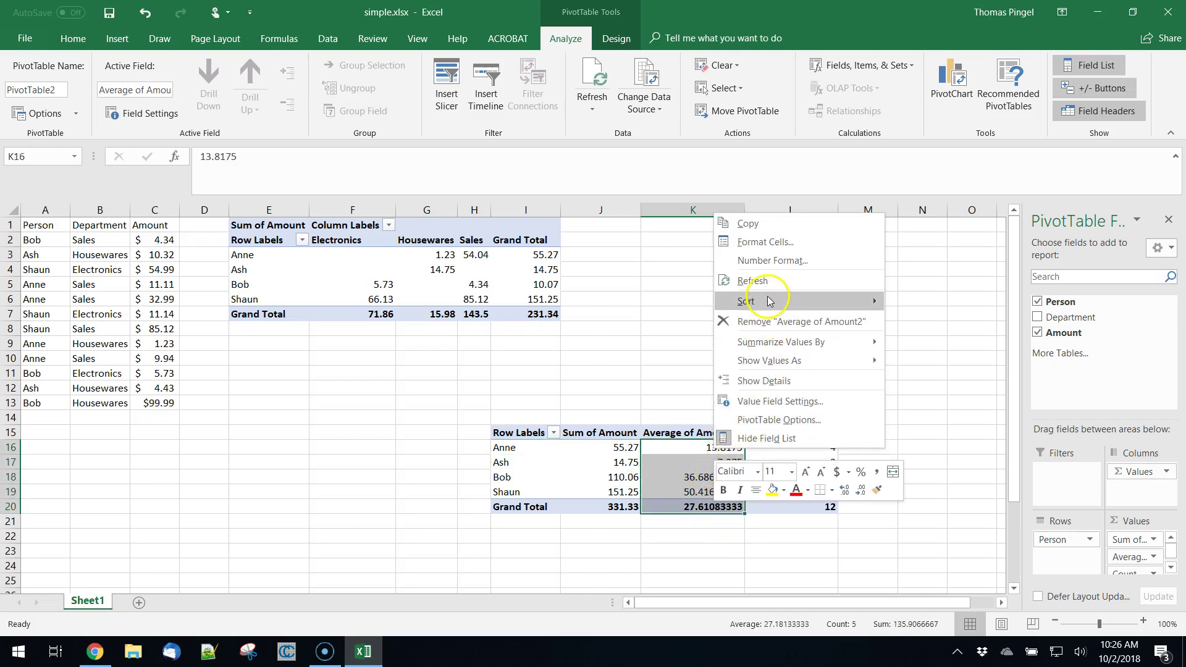
left_click(766, 260)
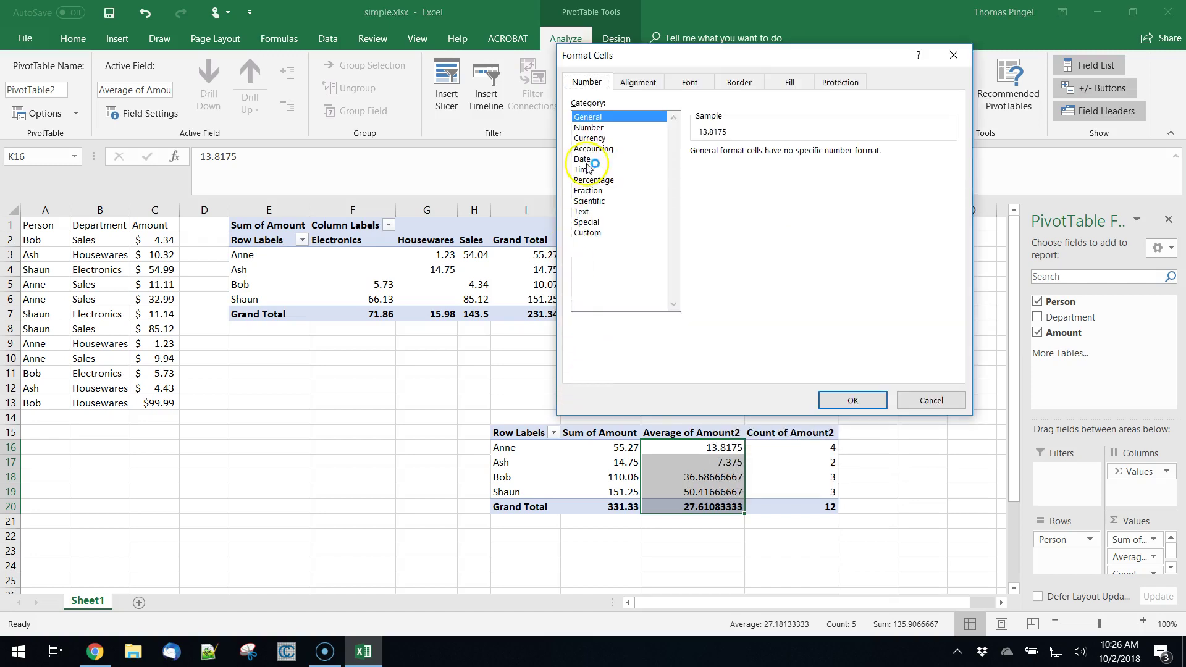
left_click(602, 149)
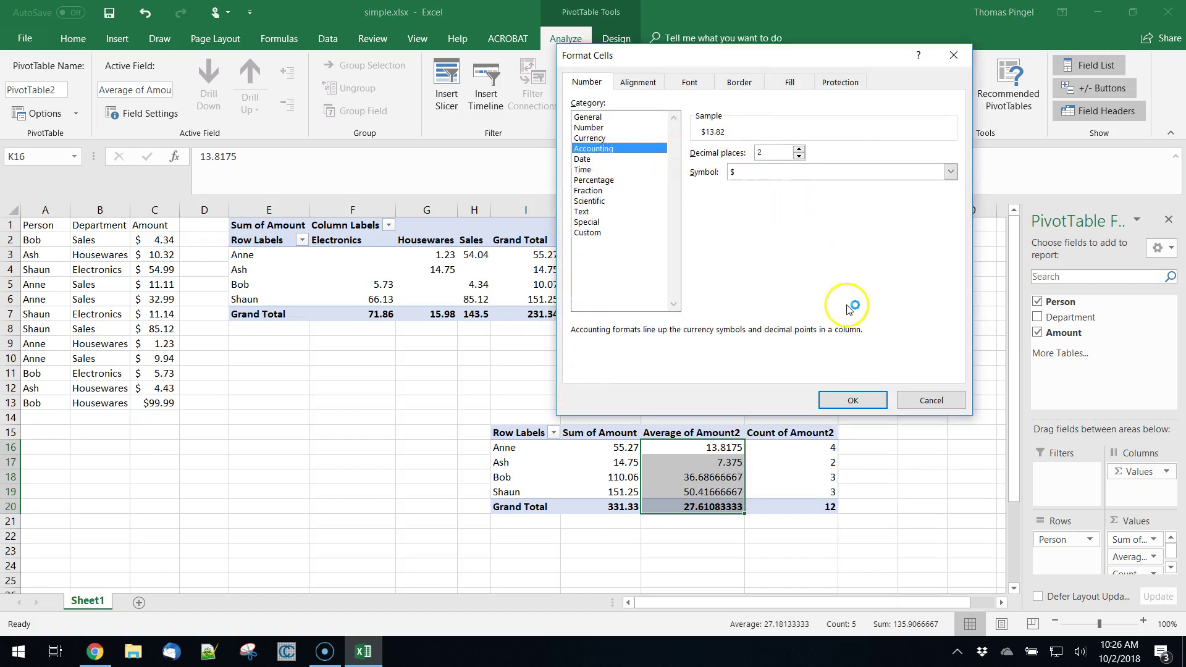
left_click(840, 400)
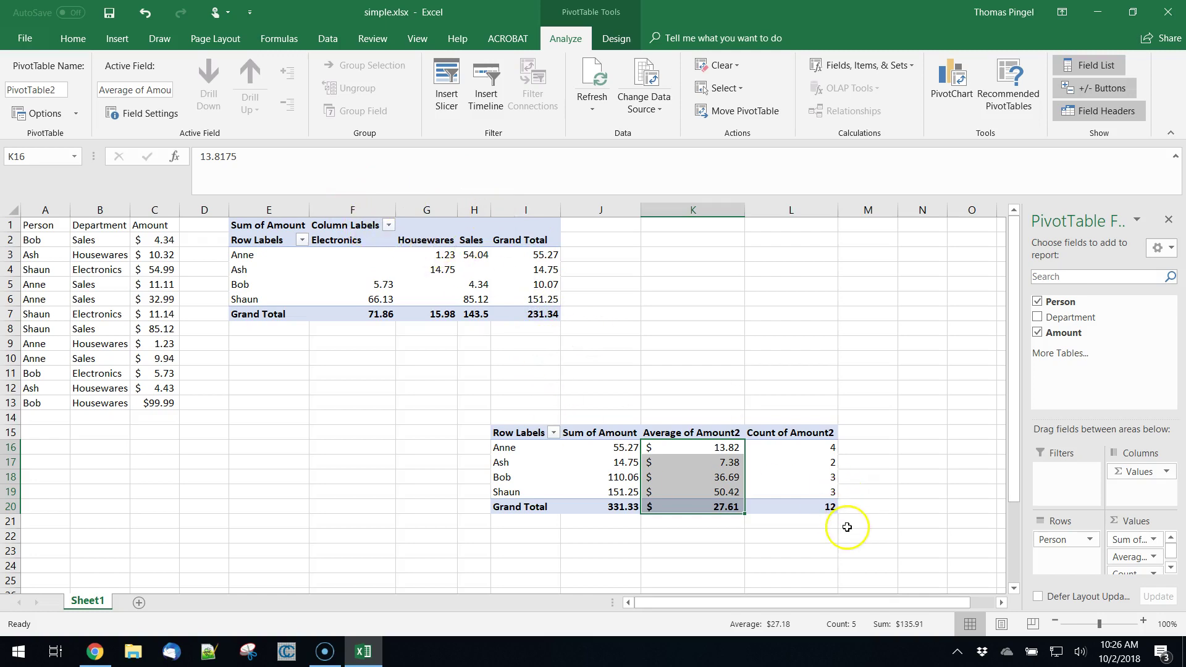
Examine the calculation types available for summarizing the Count of Amount2 value field.
scroll(1135, 558, "down", 1)
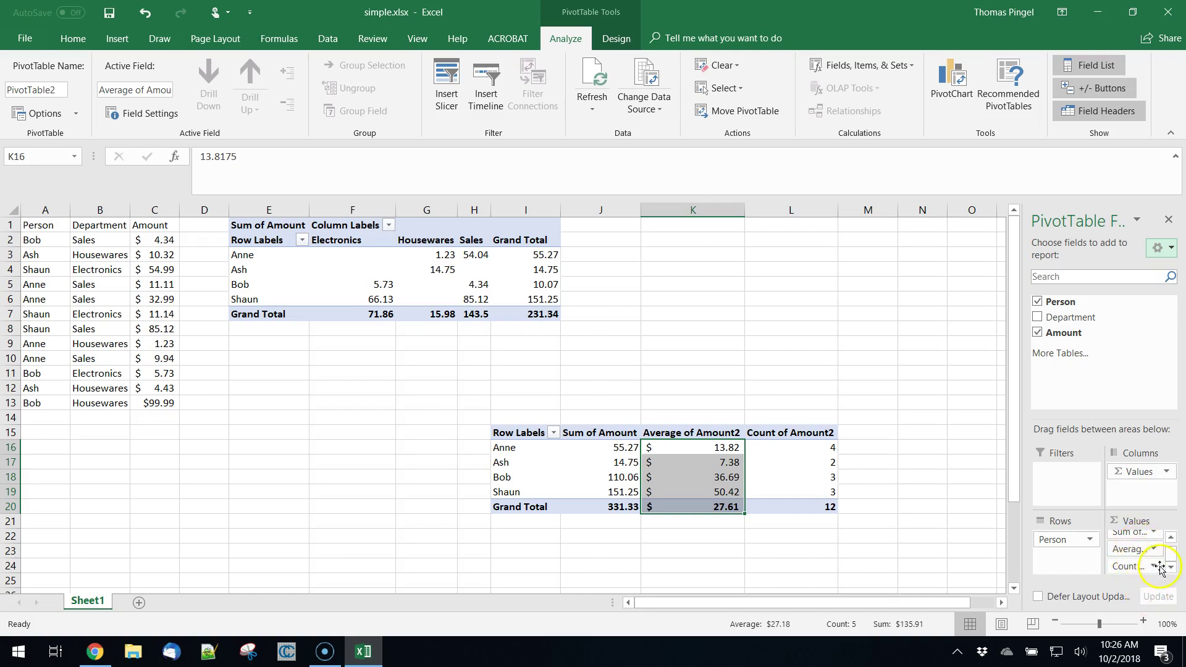
left_click(1154, 566)
left_click(1106, 546)
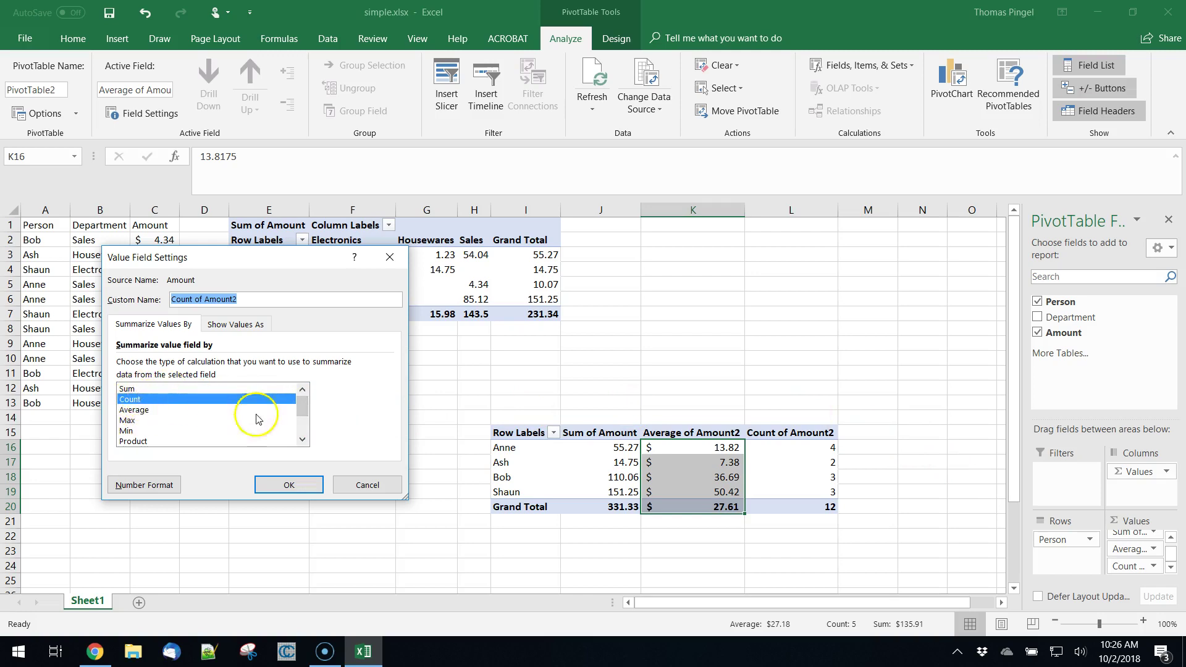
left_click_drag(305, 405, 303, 430)
left_click(364, 484)
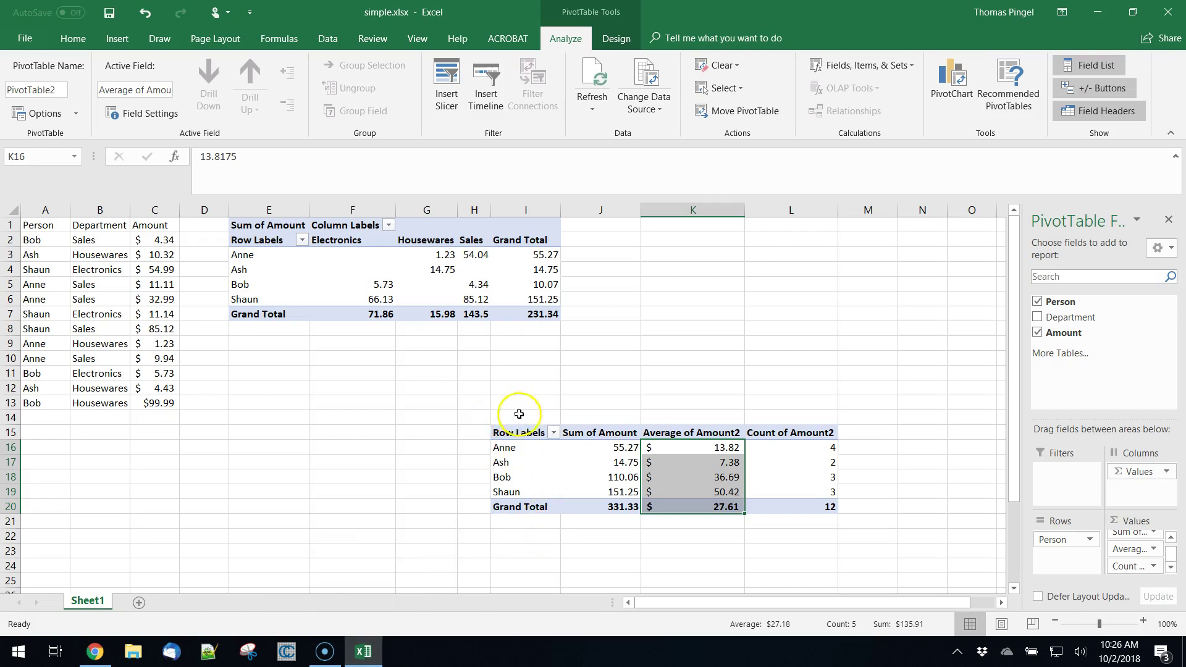
Add Department as a report filter to the second PivotTable and filter it by Electronics, followed by Sales.
mouse_move(748, 445)
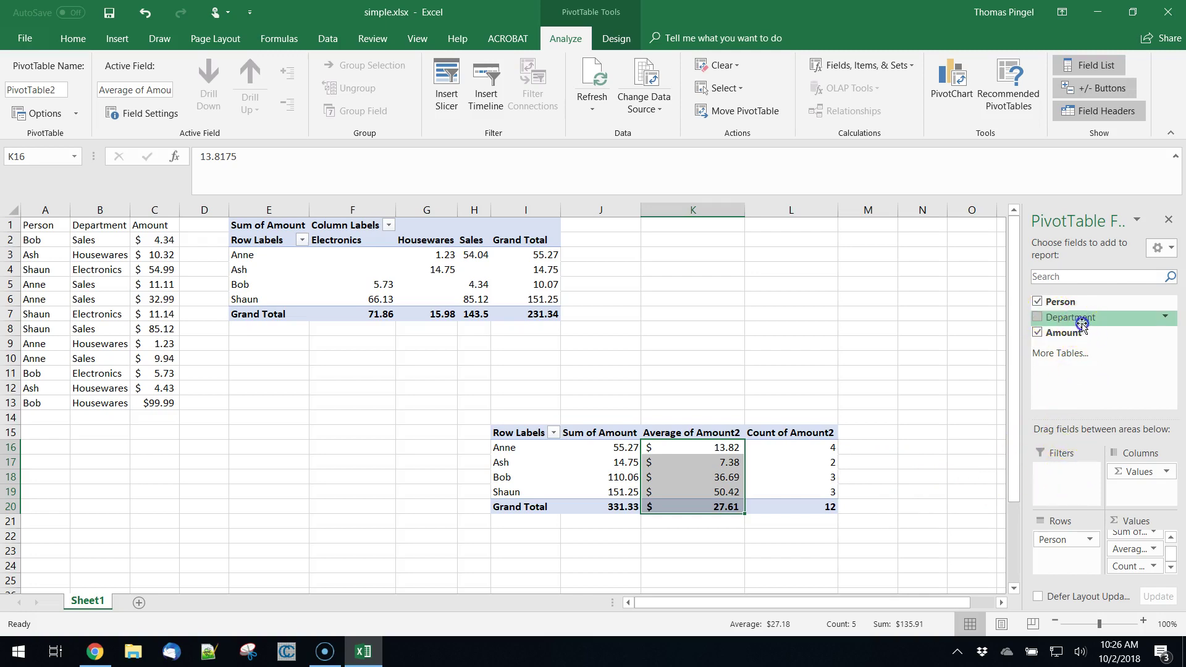
left_click_drag(1082, 322, 1071, 514)
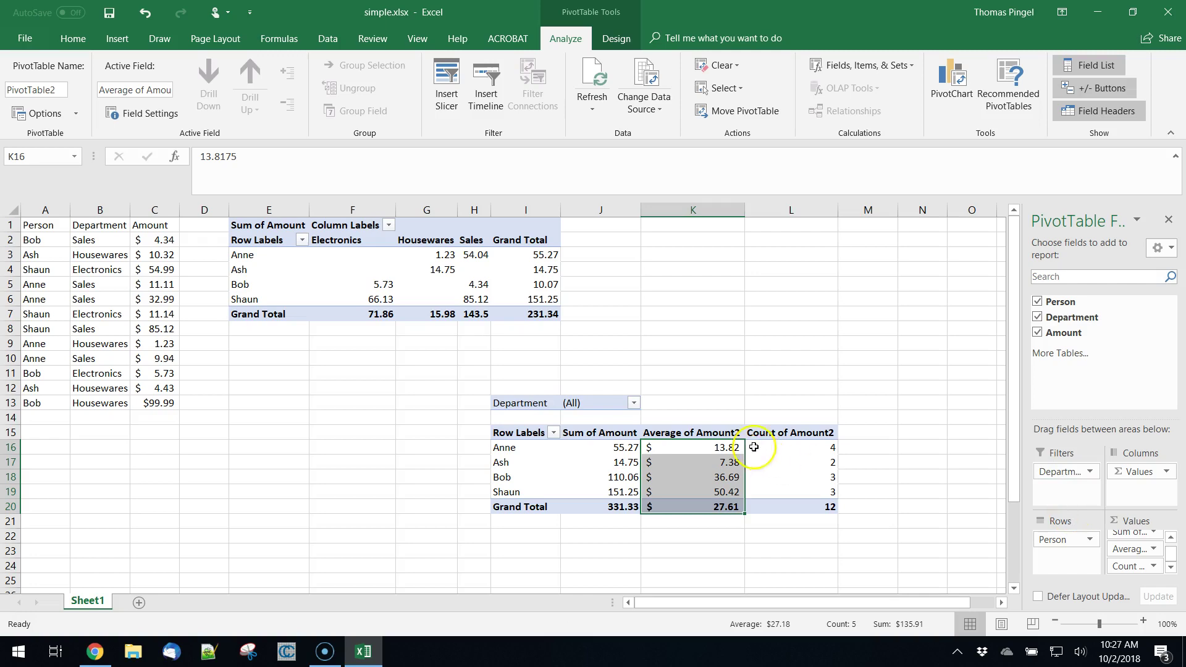
left_click(633, 402)
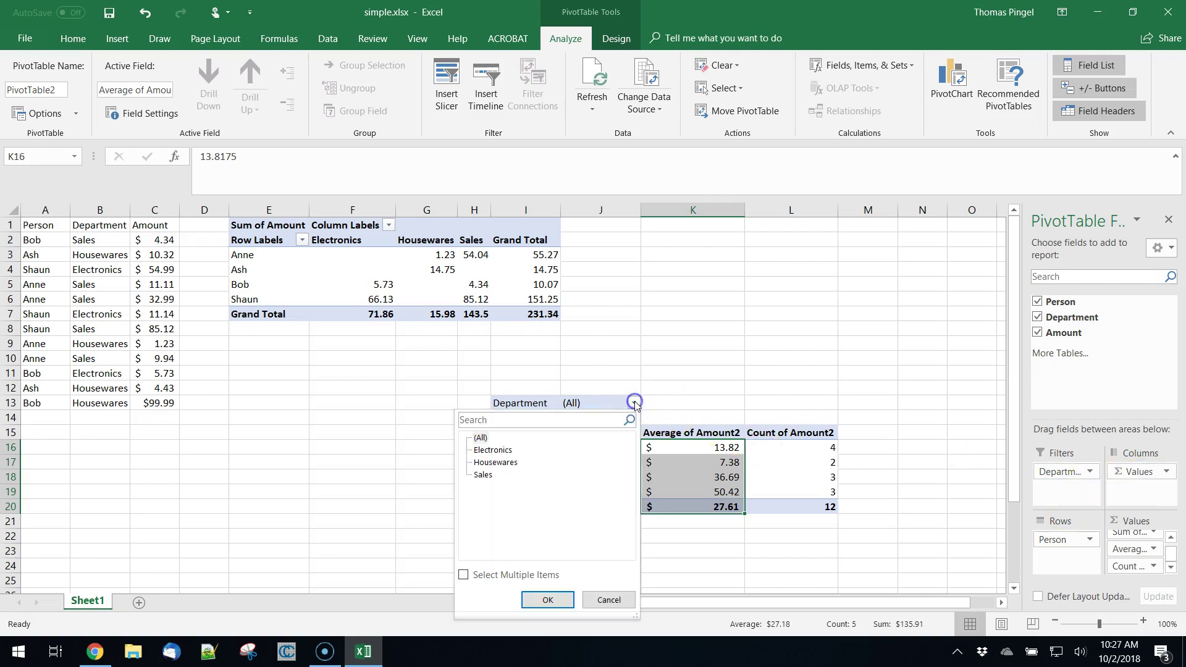
left_click(491, 450)
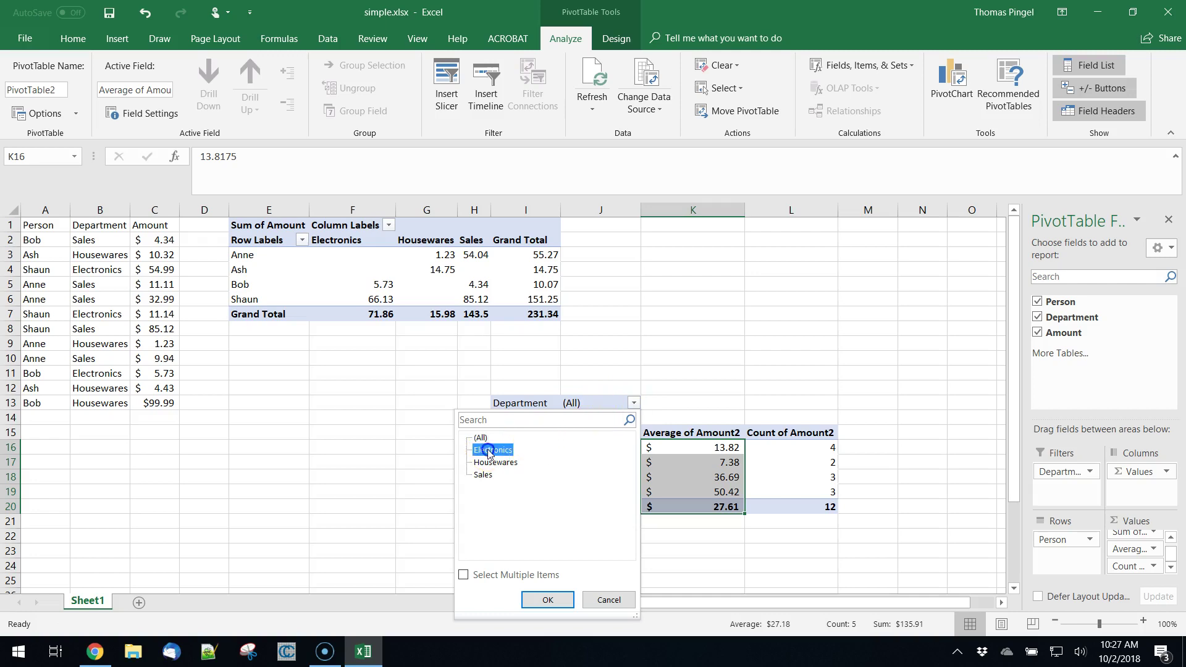
left_click(548, 599)
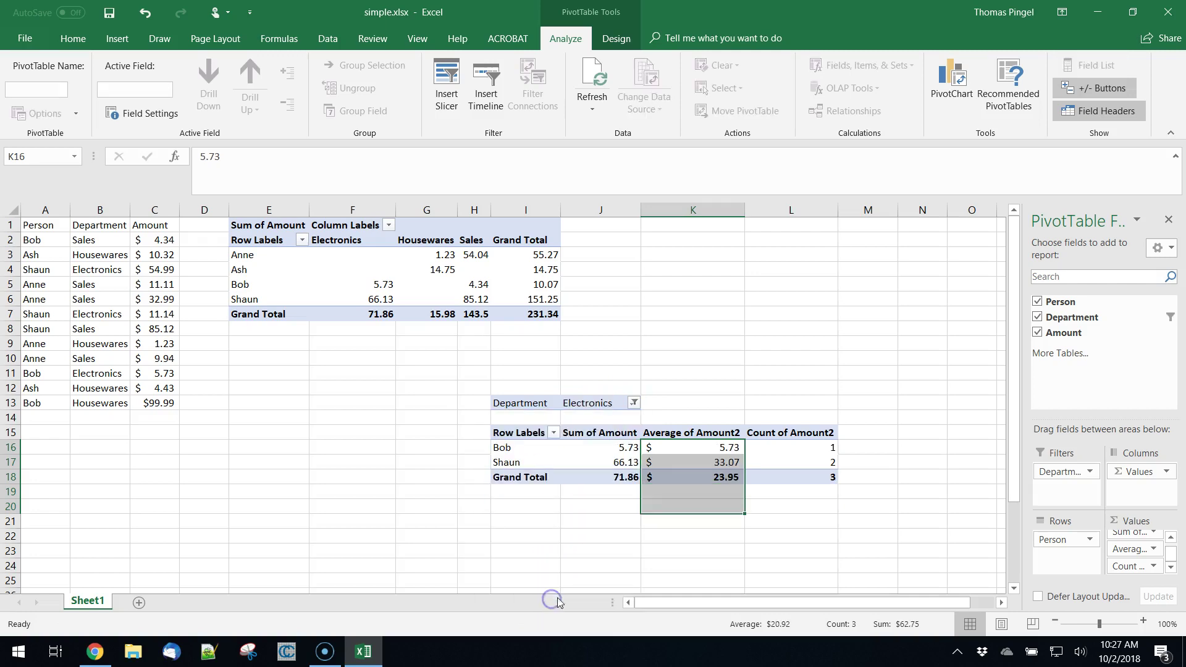
left_click(634, 405)
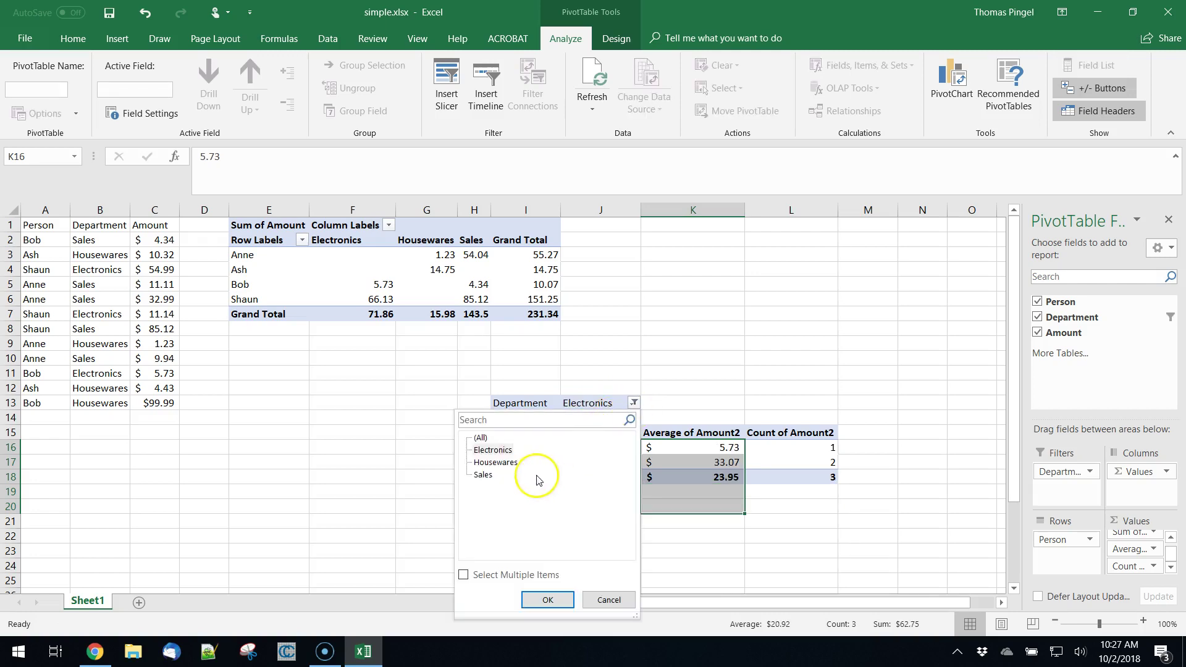
left_click(547, 600)
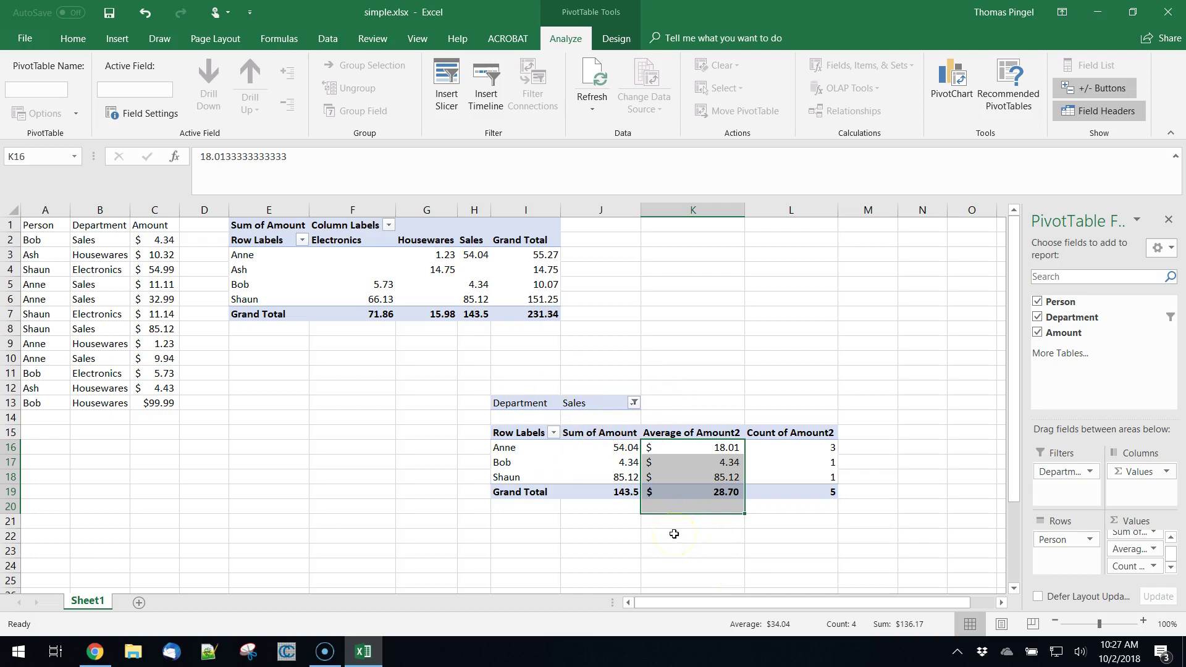
Delete the second PivotTable together with its Department filter from the sheet.
left_click_drag(474, 388, 921, 575)
key("Delete")
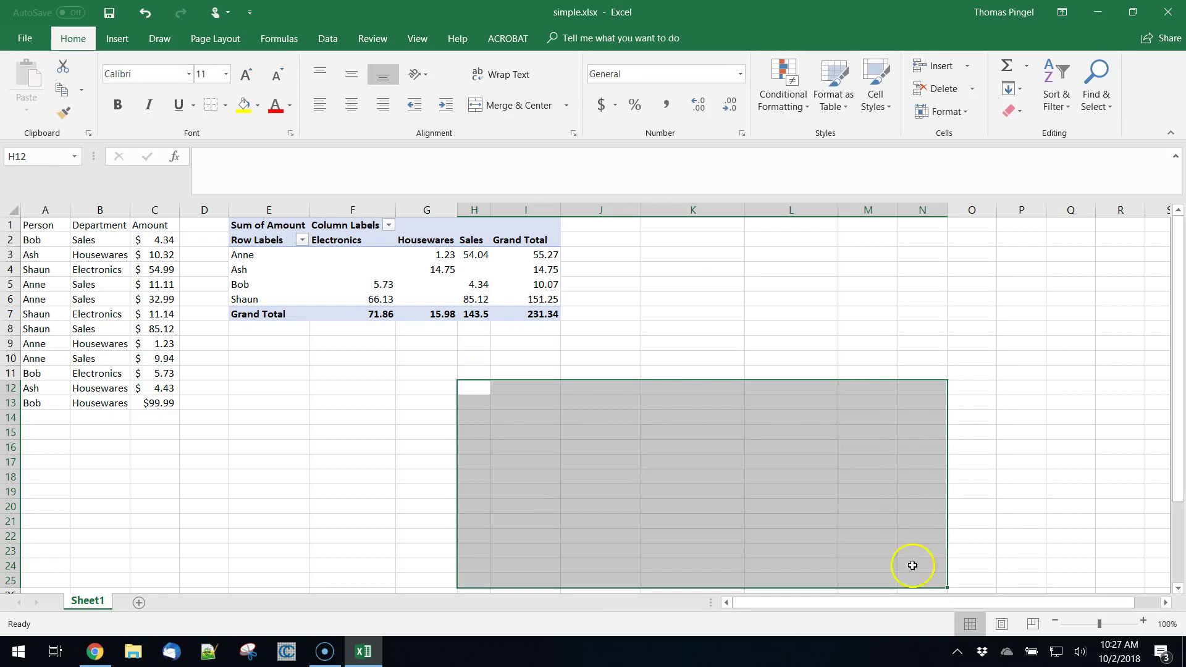
Insert a new PivotTable at cell F14 of the existing sheet, using the sales data in A1:C13 as its source.
left_click(378, 416)
left_click(124, 42)
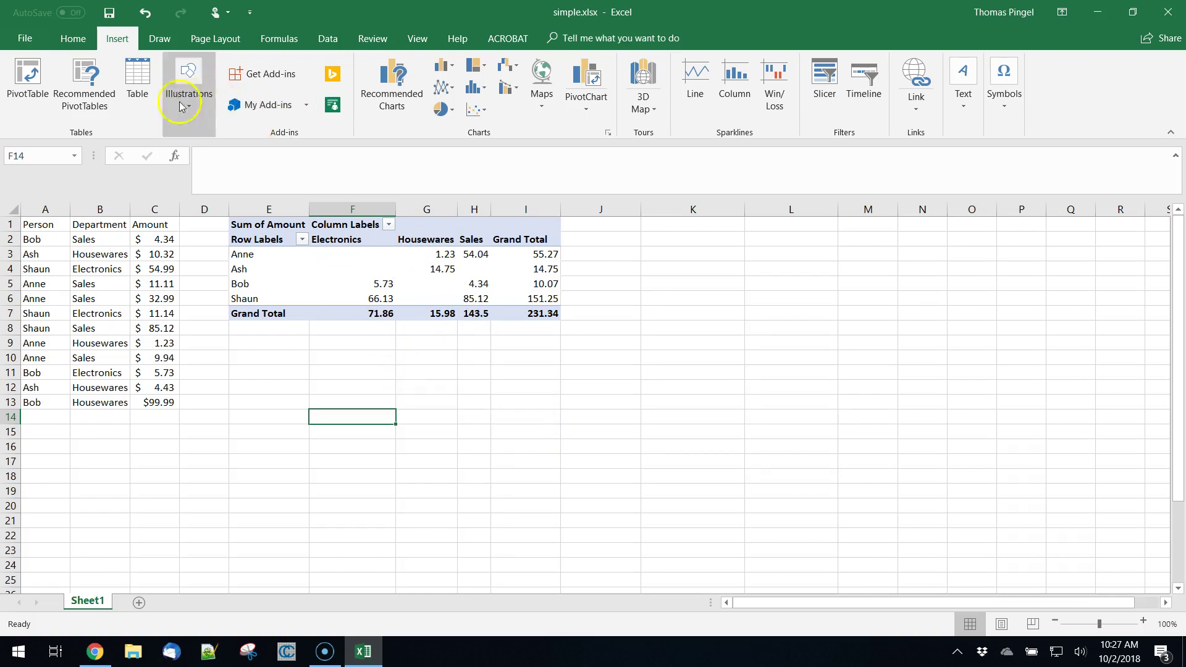
left_click(20, 80)
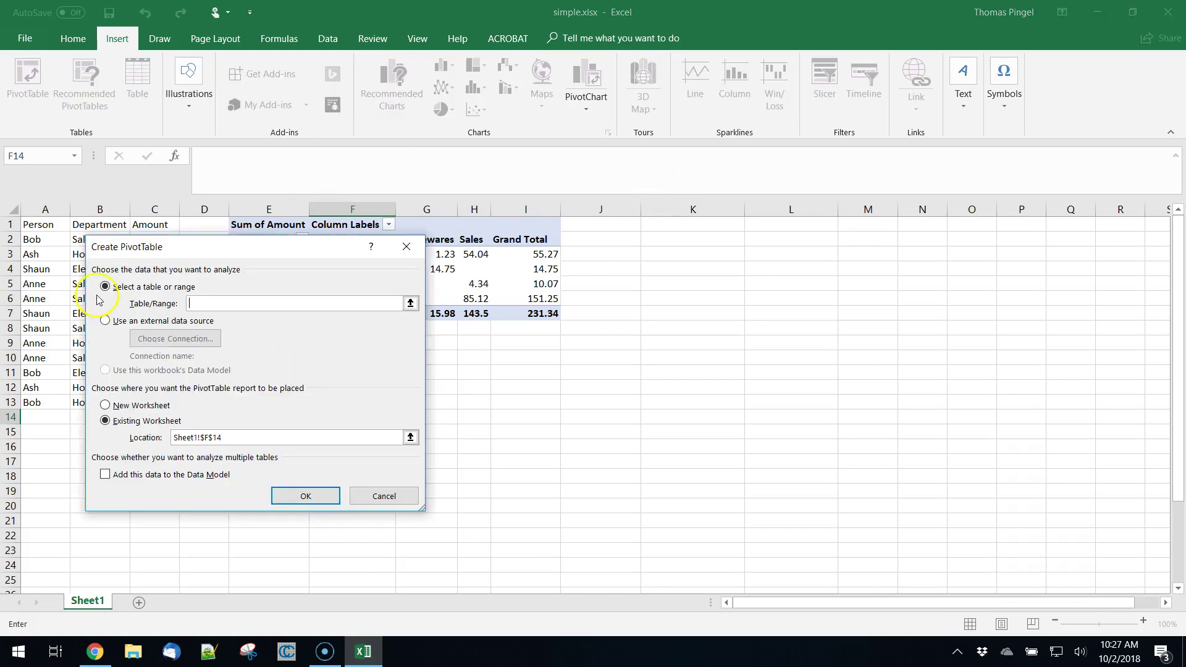
left_click_drag(39, 225, 149, 395)
key("Return")
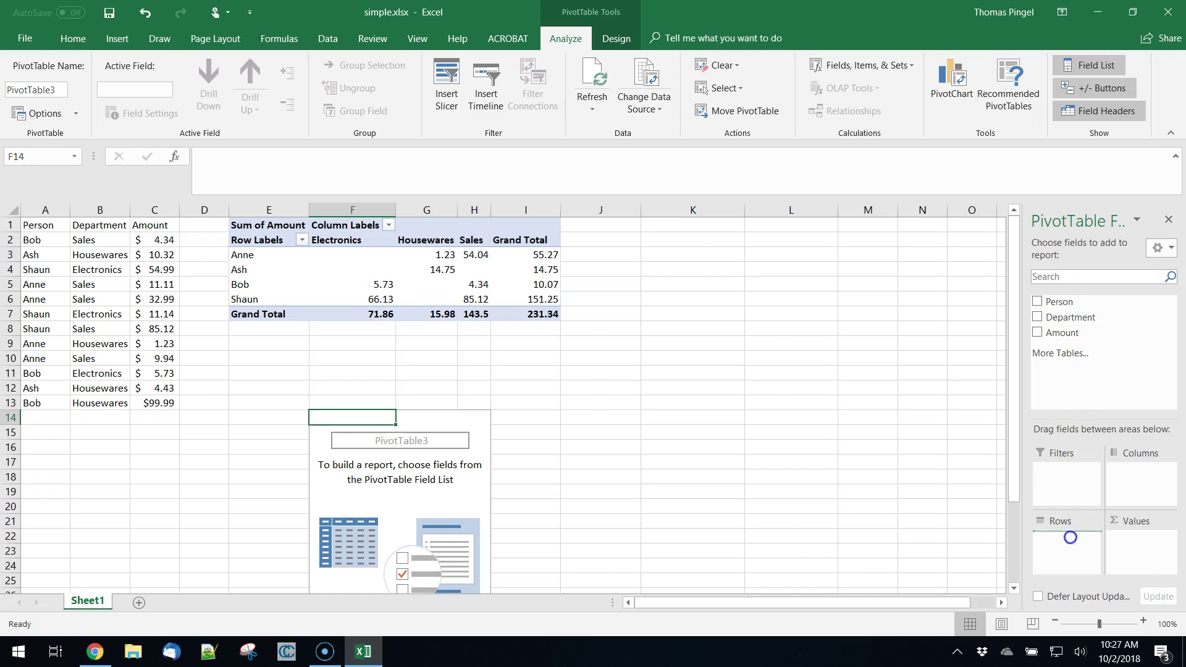
Lay out the new PivotTable with Person nested under Department as rows and the sum of Amount as values.
left_click_drag(1060, 304, 1066, 557)
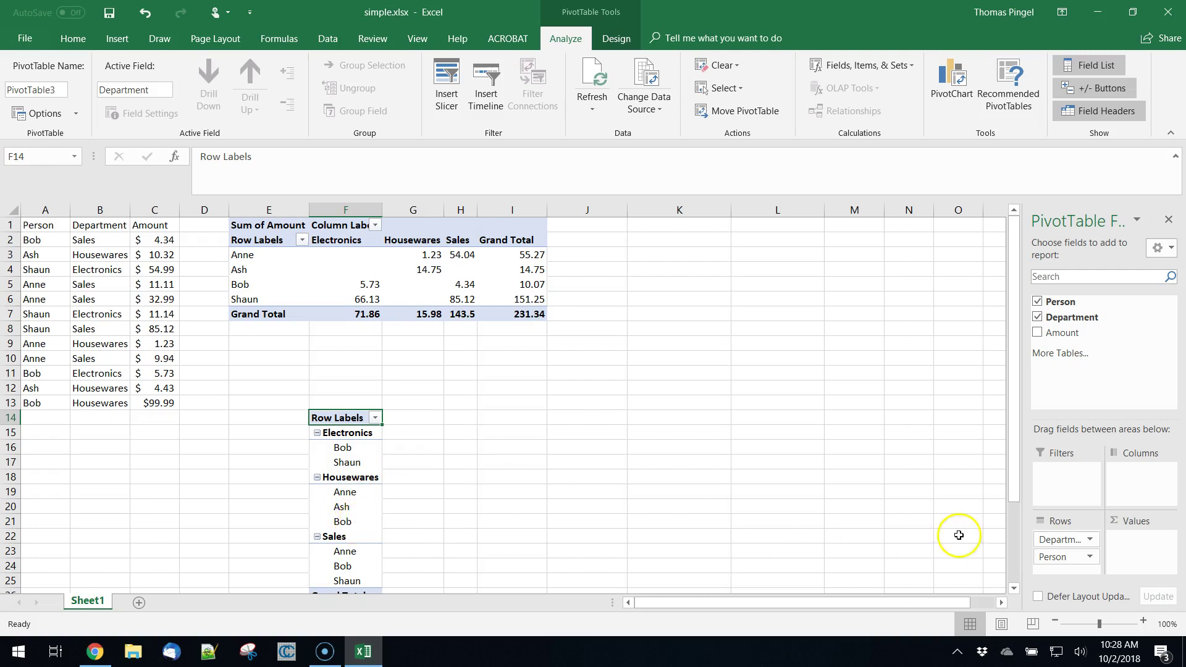
left_click_drag(1063, 334, 1144, 548)
scroll(580, 463, "down", 2)
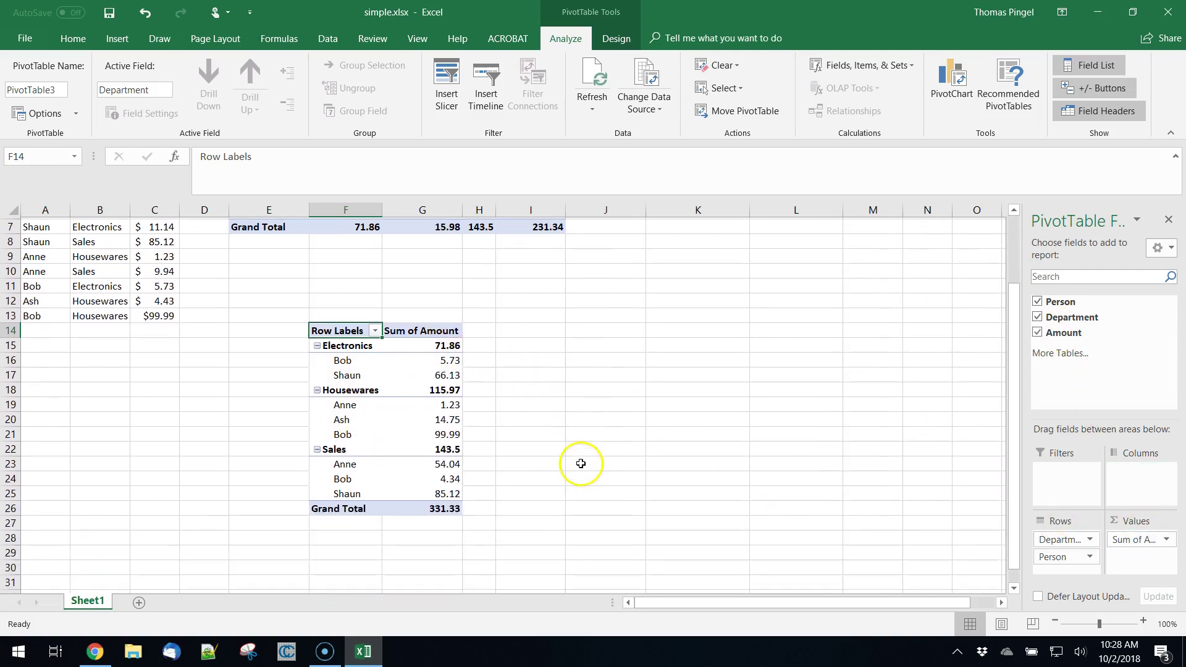
scroll(581, 463, "up", 2)
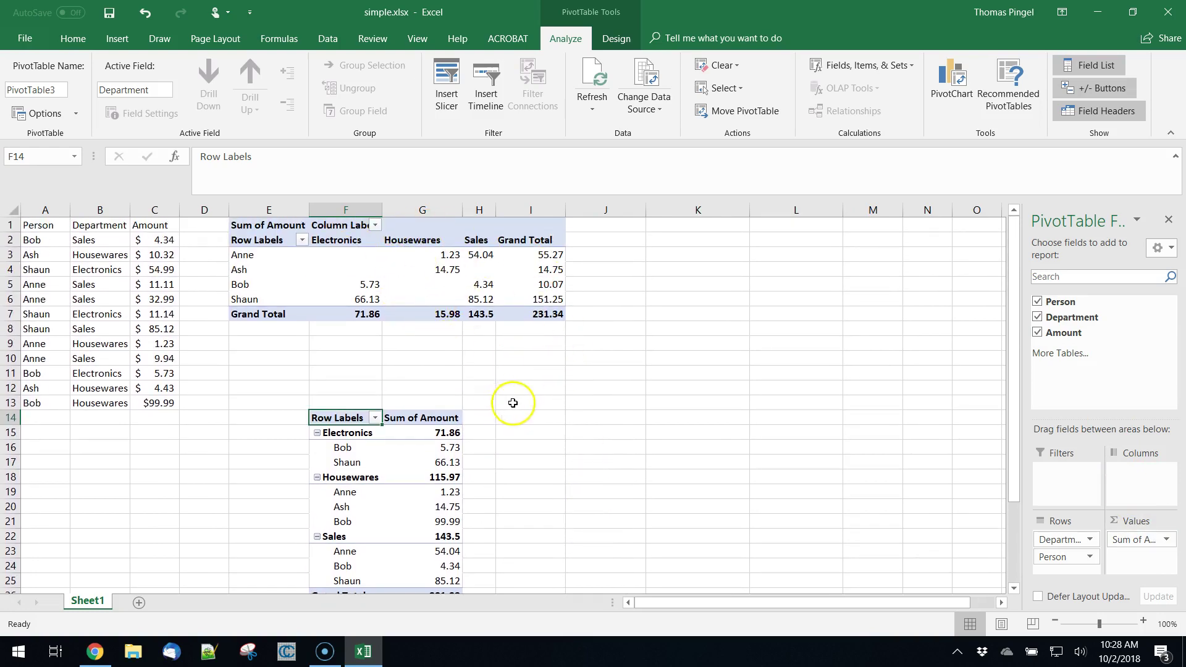
scroll(512, 403, "down", 1)
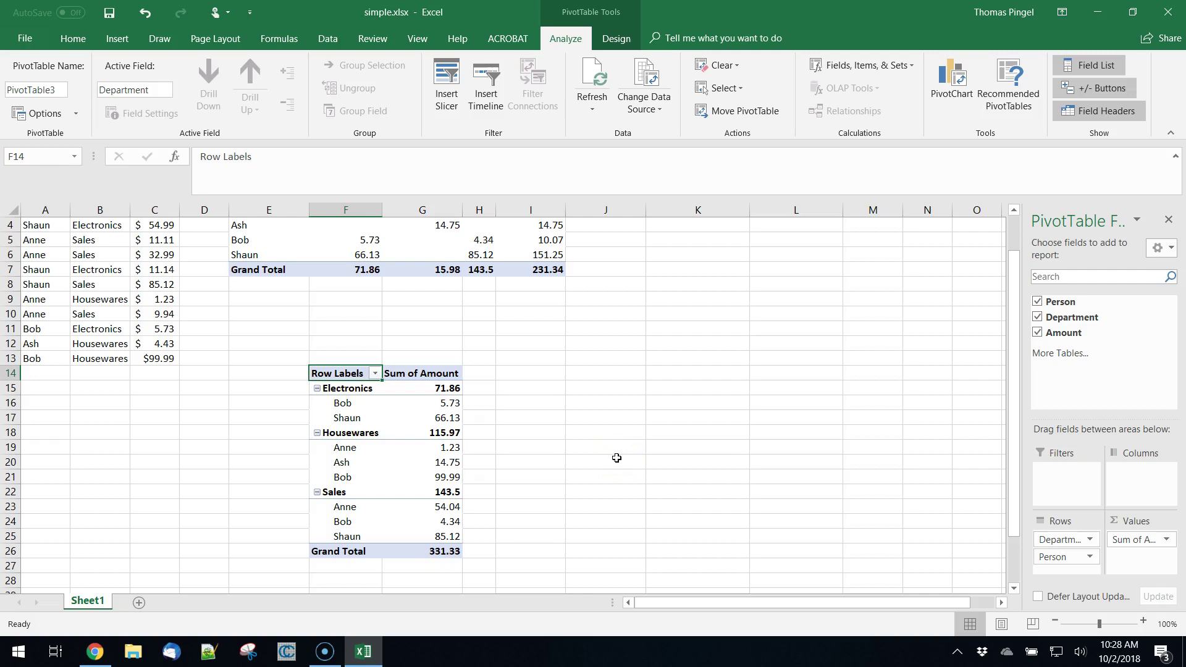
scroll(264, 415, "up", 1)
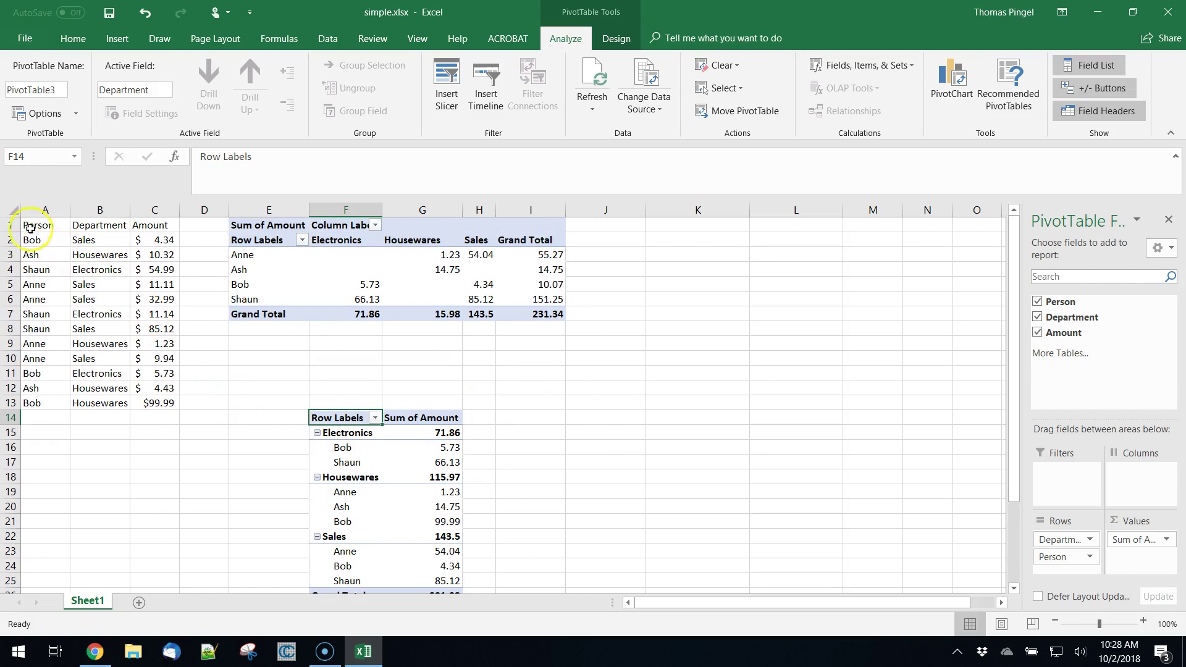